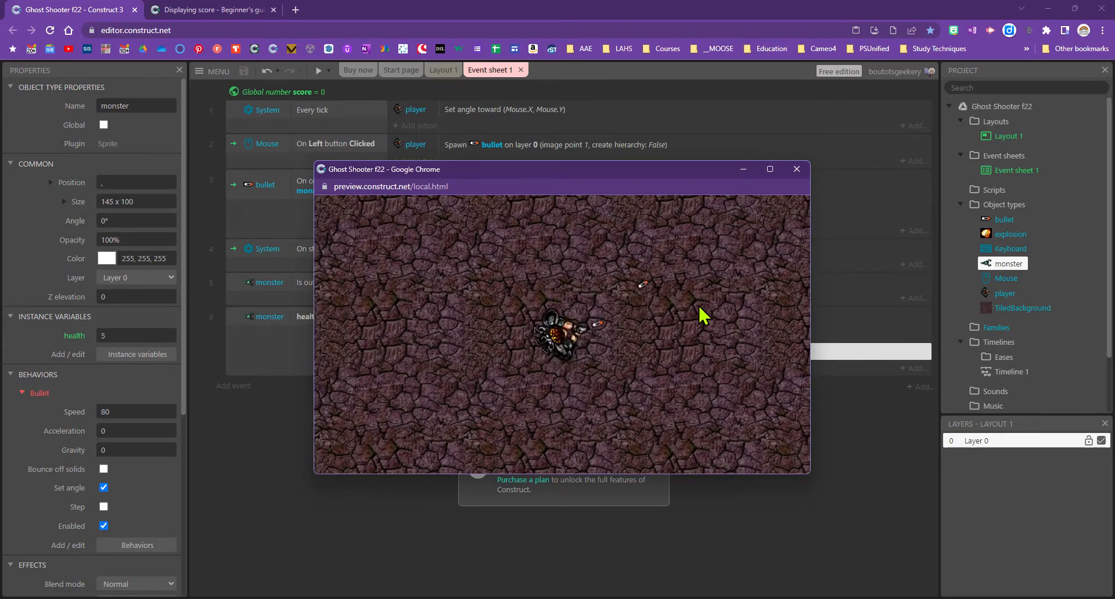
Close the running preview, glance at the Displaying score tutorial, and return to the editor
click(795, 173)
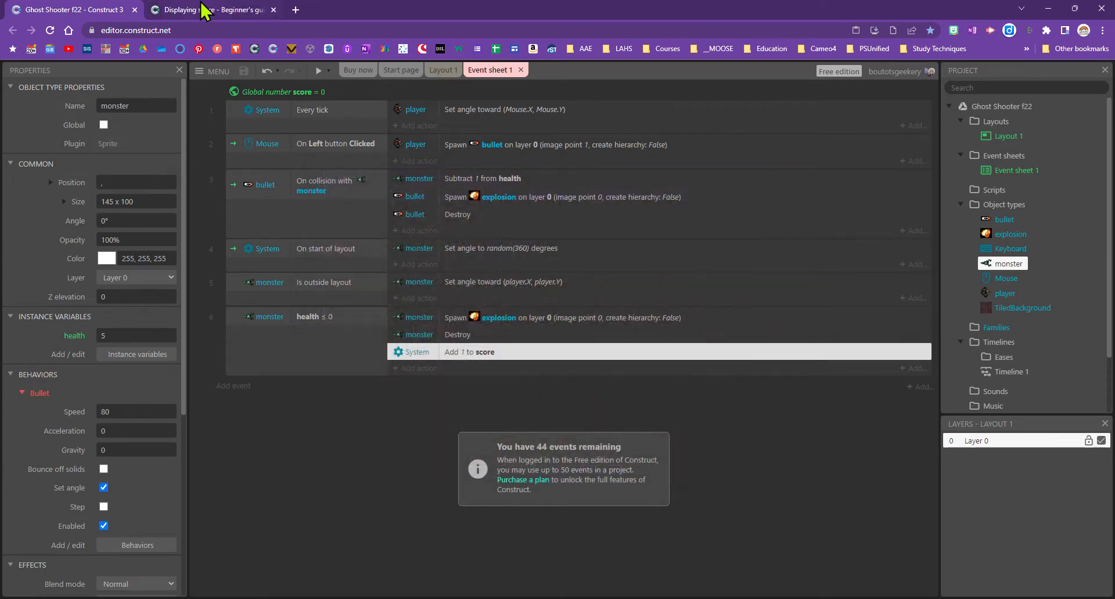
click(209, 10)
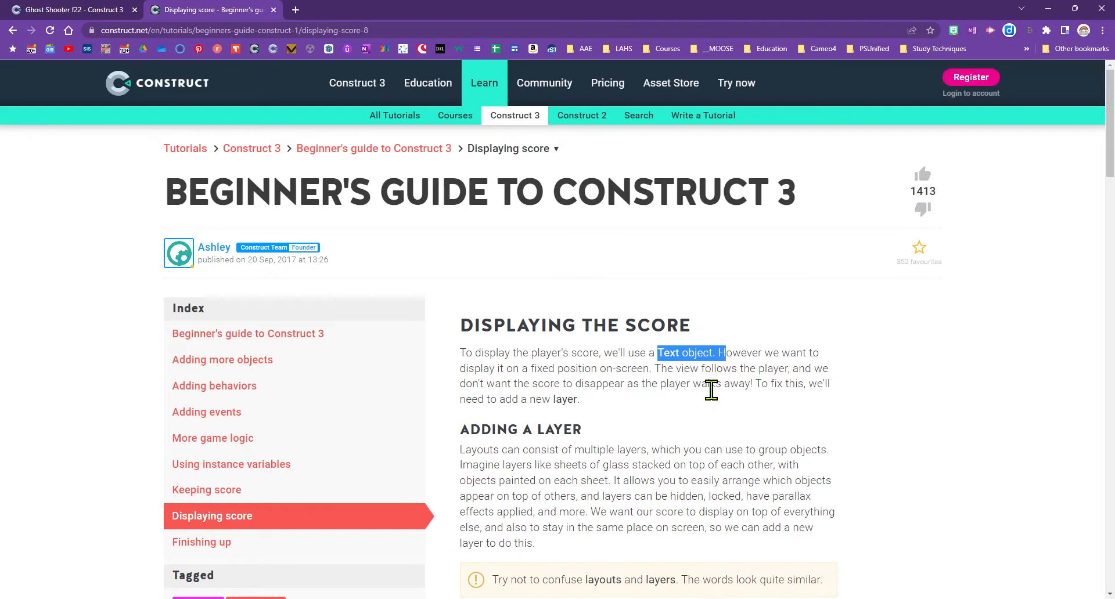
scroll(691, 491, down, 3)
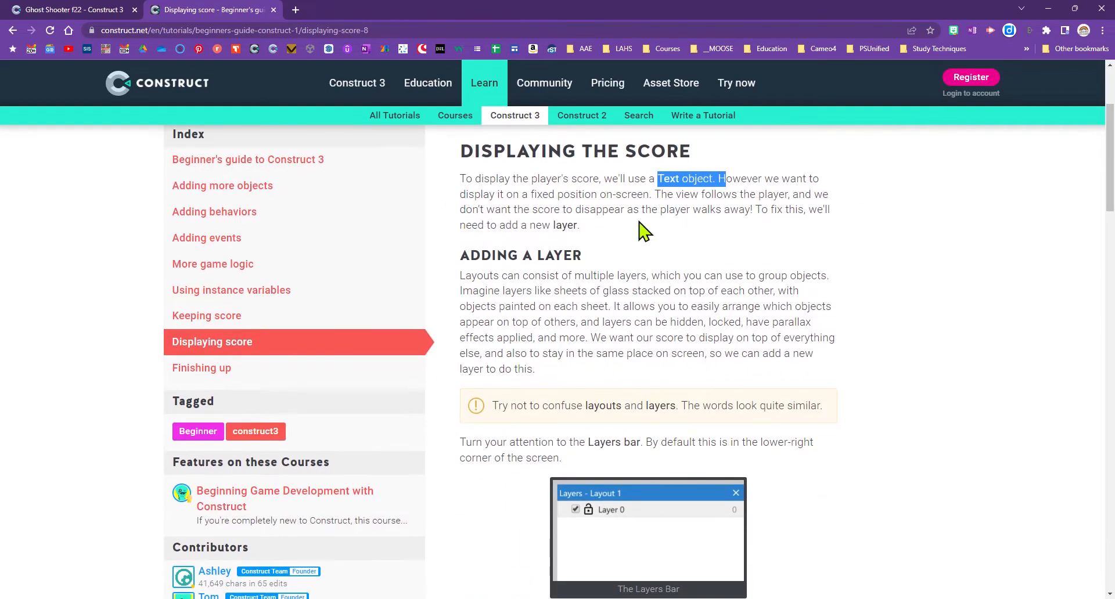
click(87, 10)
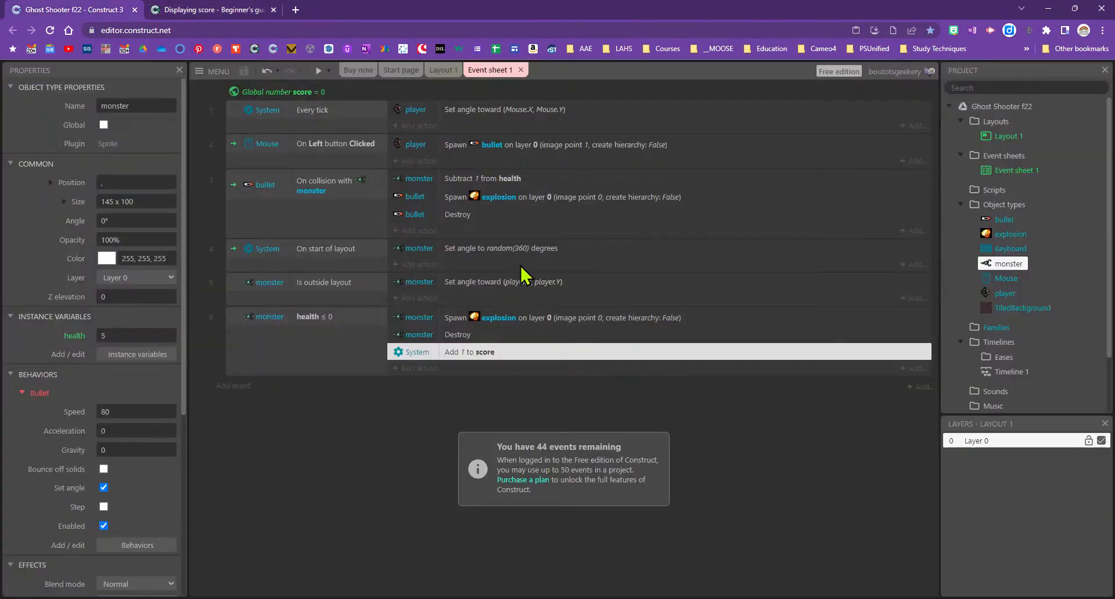
Start a test run of Ghost Shooter and shoot at the monsters
click(319, 71)
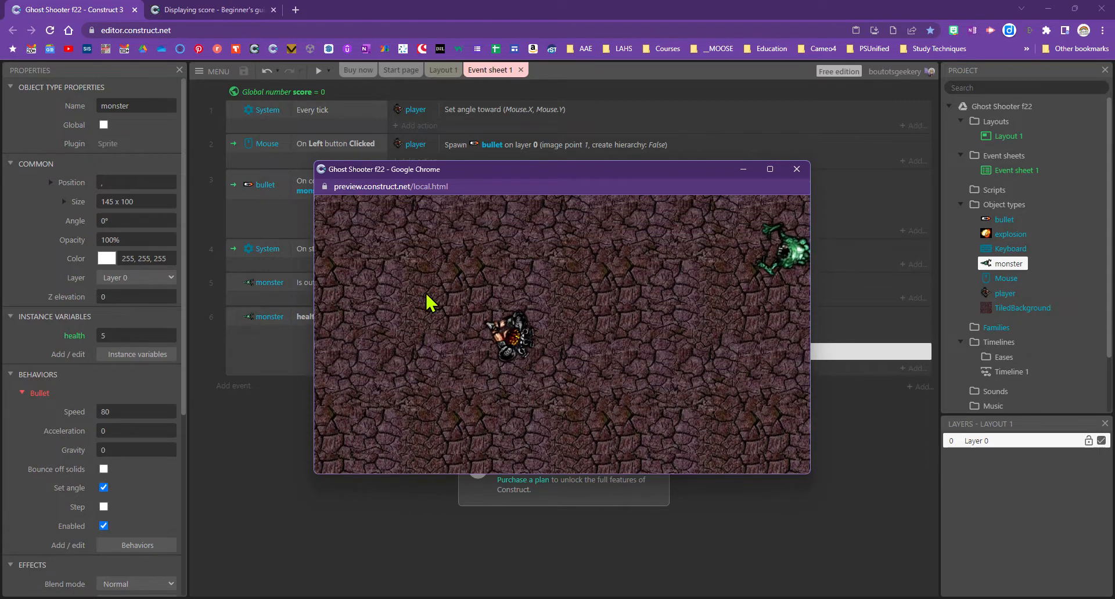
click(673, 316)
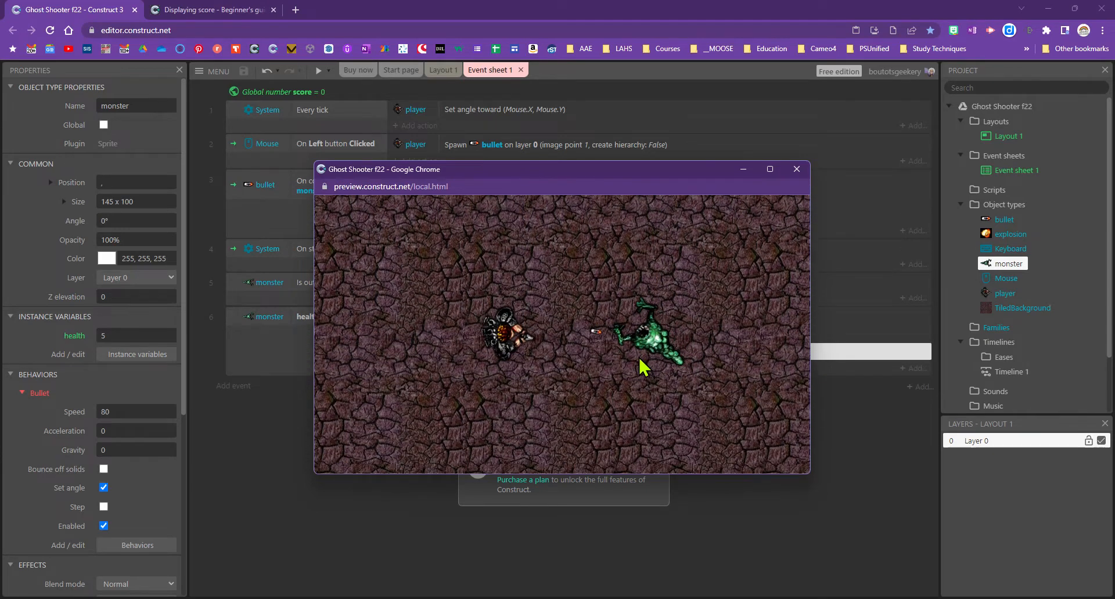
click(630, 296)
click(607, 249)
click(594, 234)
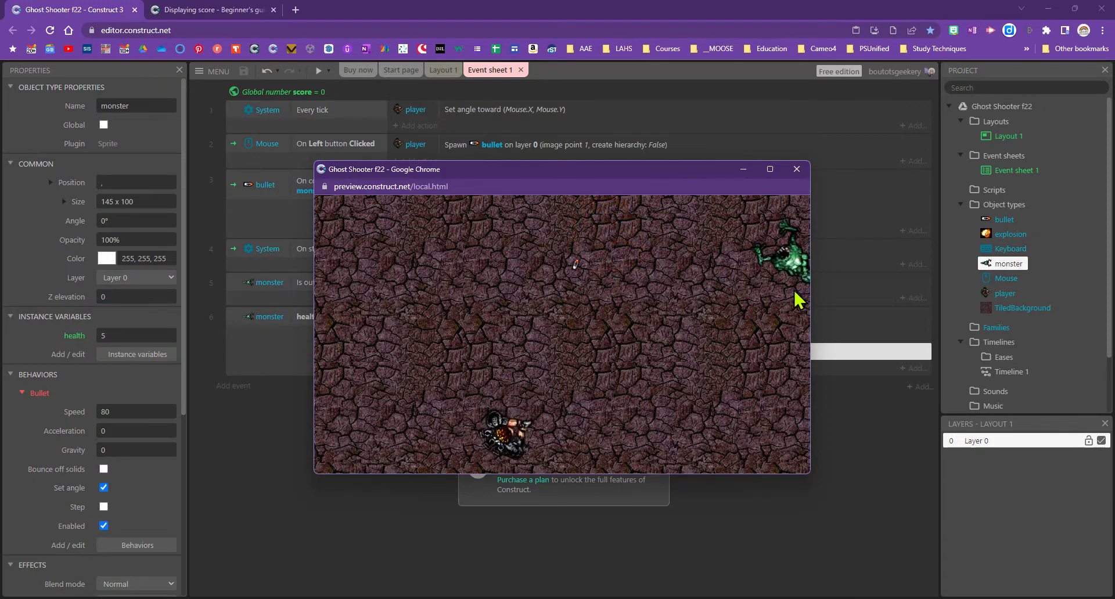
click(720, 244)
Move the player around, keep shooting monsters until they explode, then close the preview
key(Up)
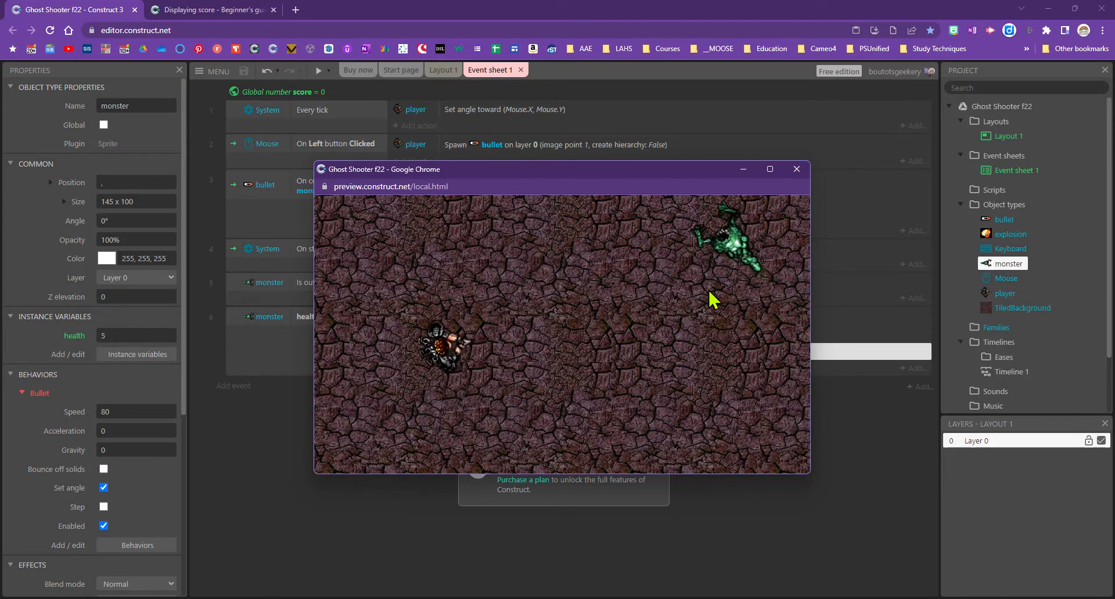
click(710, 265)
click(712, 293)
key(Left)
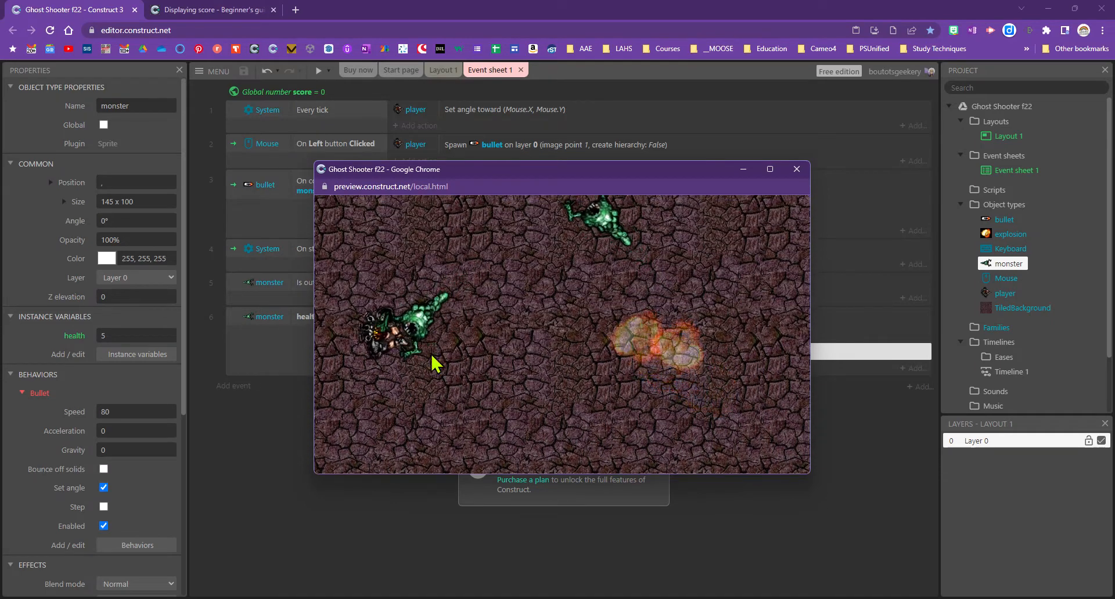
click(418, 361)
click(398, 375)
click(385, 378)
key(Down)
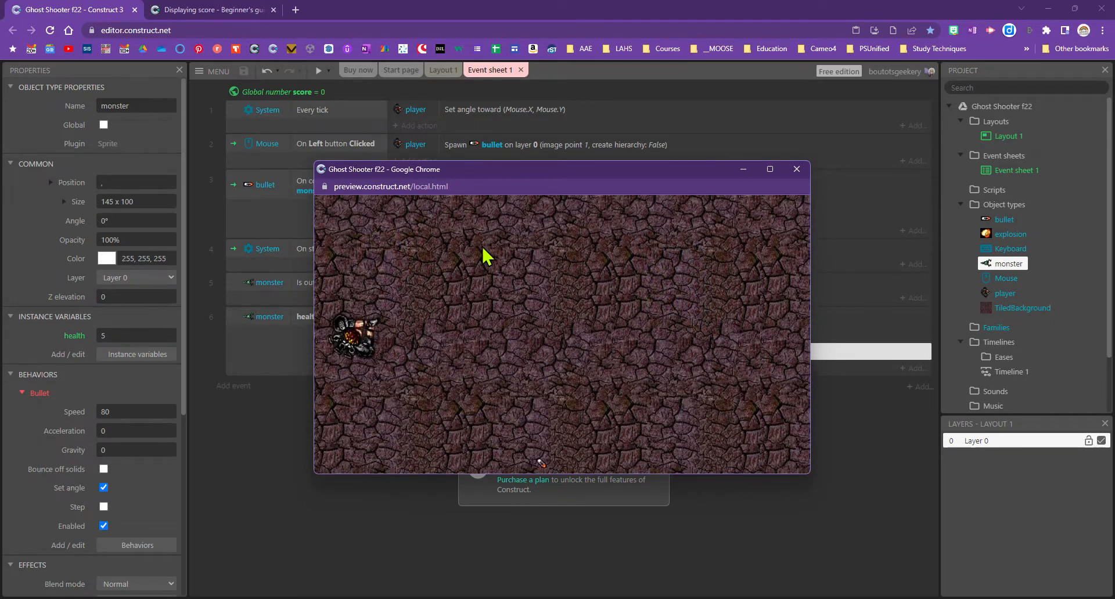
click(797, 170)
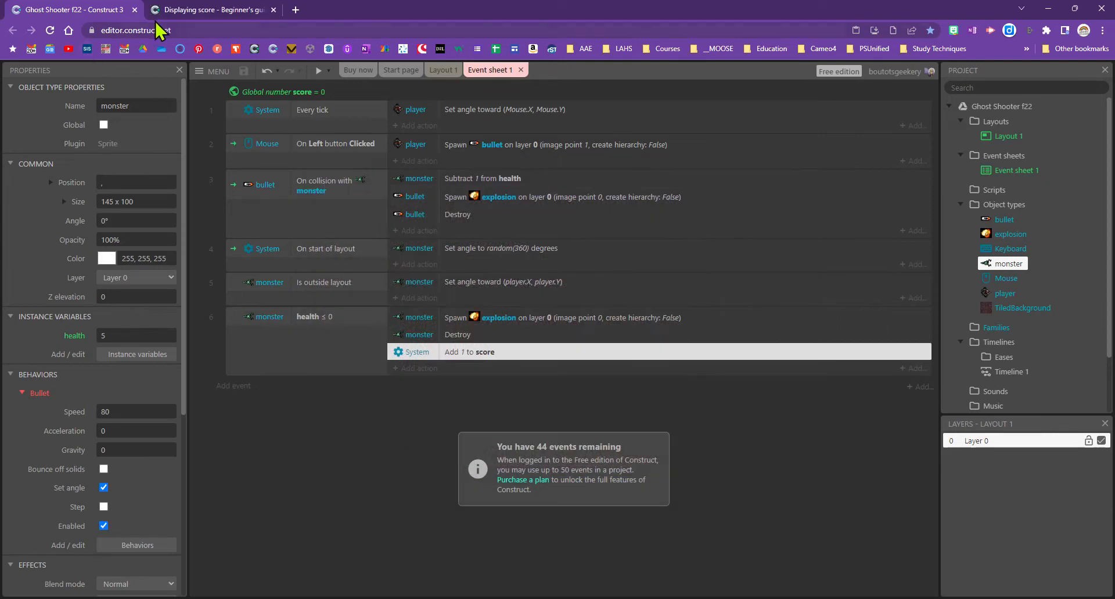
Read the Adding a layer section of the Displaying score tutorial, highlighting the 'Add layer at top' instruction
click(174, 10)
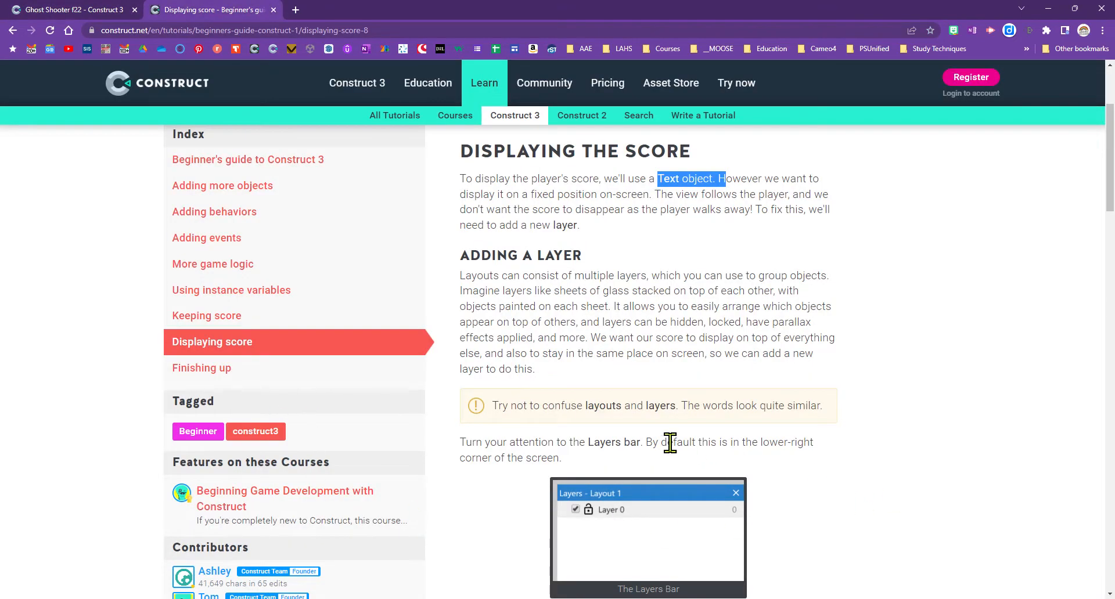
drag(588, 443, 668, 443)
scroll(817, 487, down, 4)
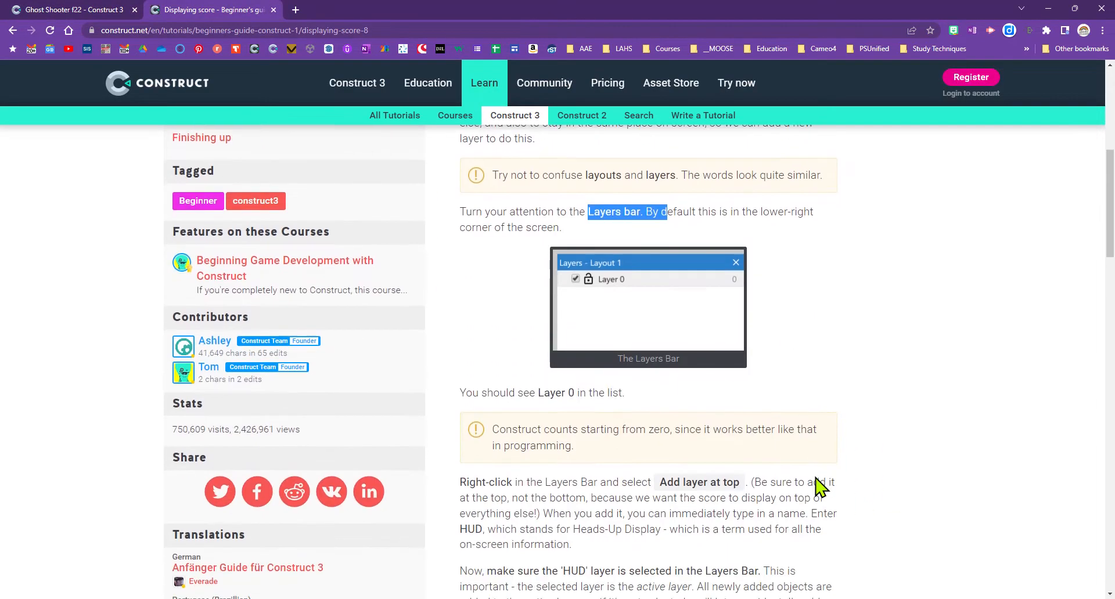
drag(649, 483, 747, 494)
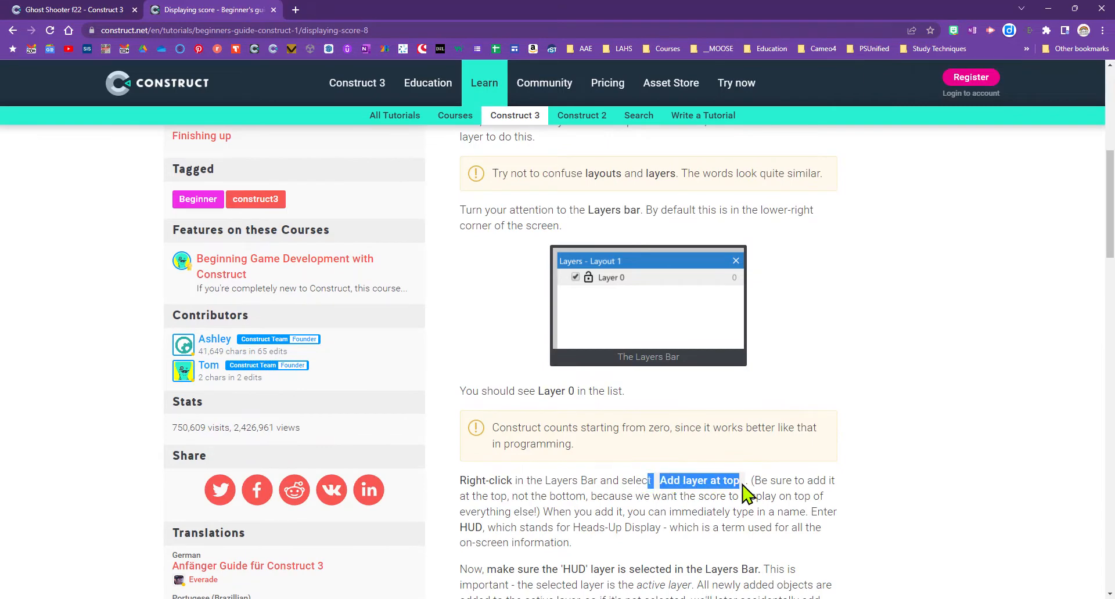
scroll(747, 494, down, 3)
drag(496, 353, 460, 353)
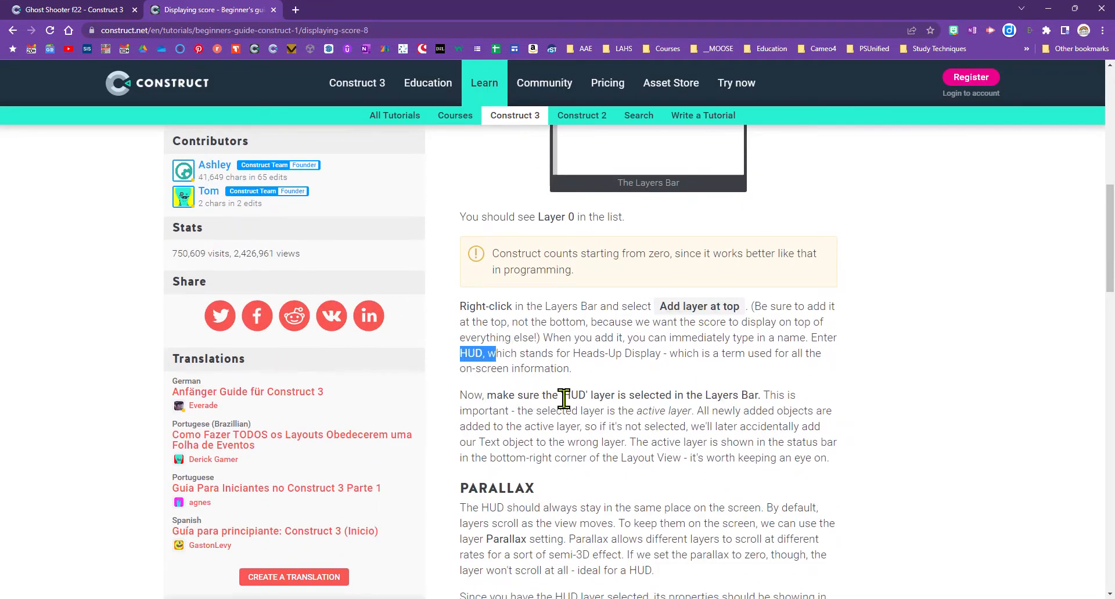
scroll(561, 399, down, 2)
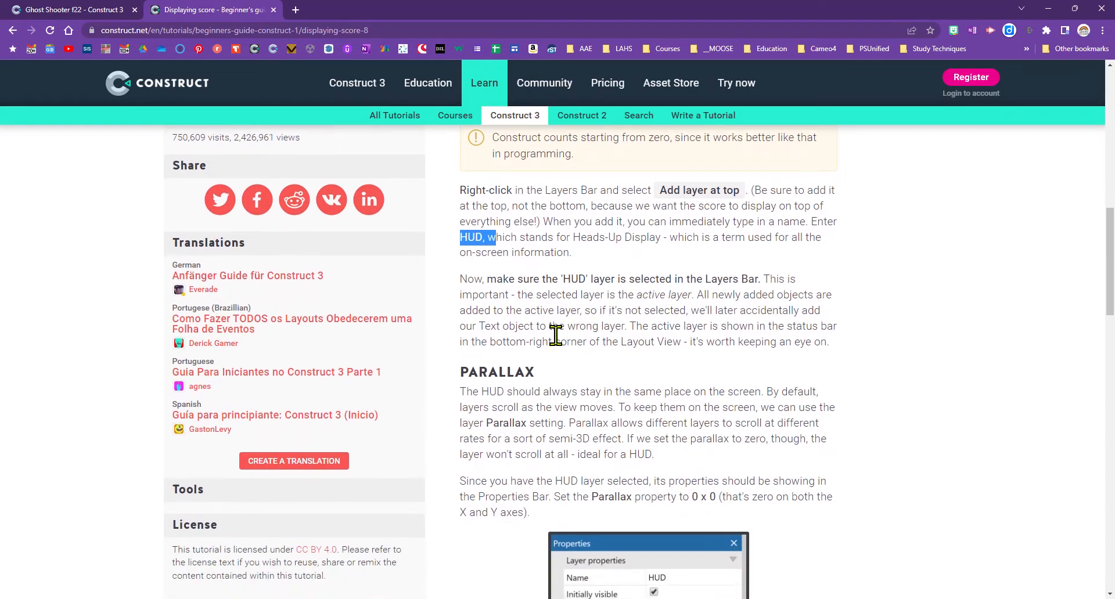
Highlight the sentence about selecting the HUD layer and read on to the Parallax heading
drag(545, 280, 770, 279)
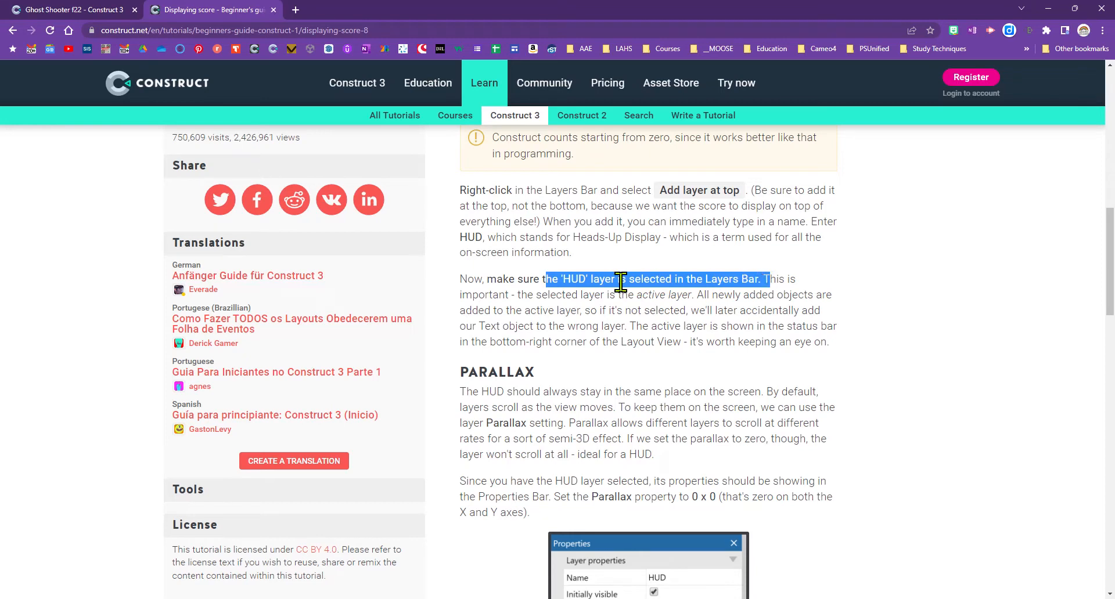
drag(491, 280, 770, 280)
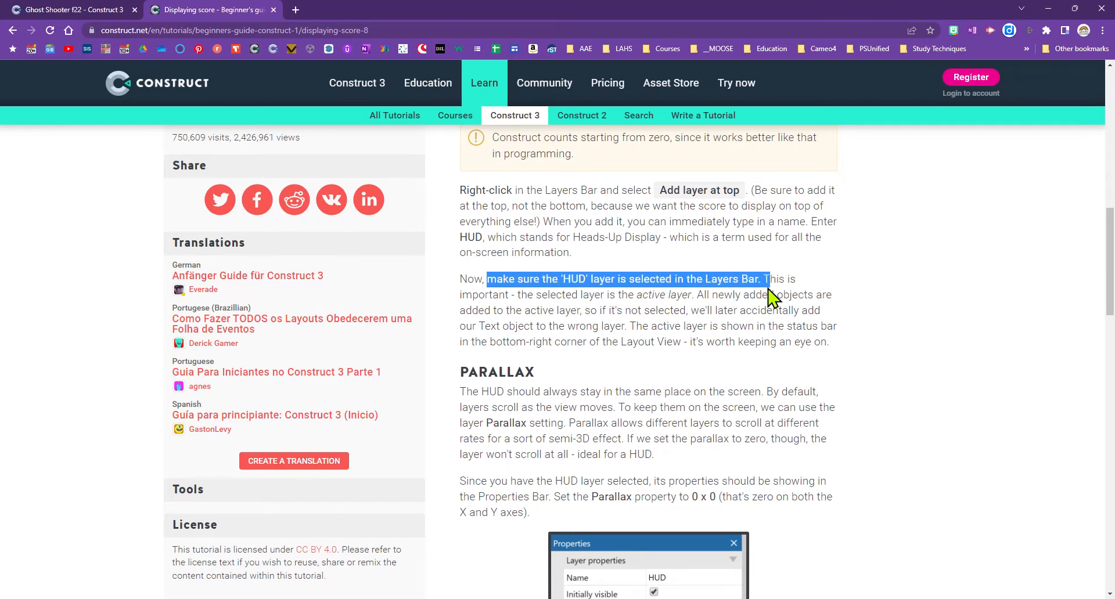
click(463, 374)
drag(463, 373, 543, 378)
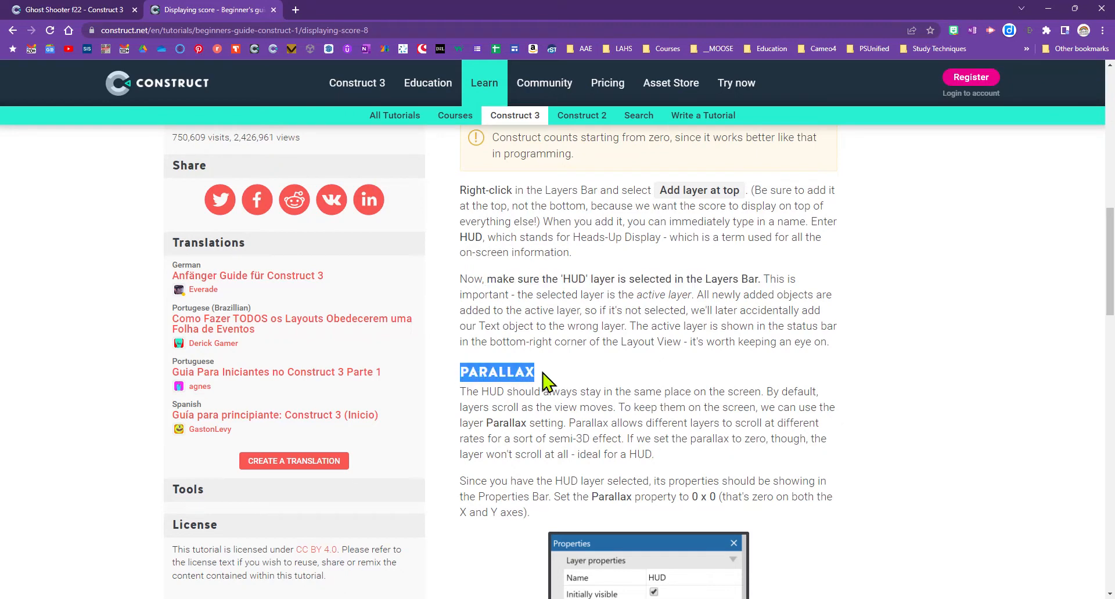
scroll(723, 407, down, 2)
scroll(721, 366, down, 2)
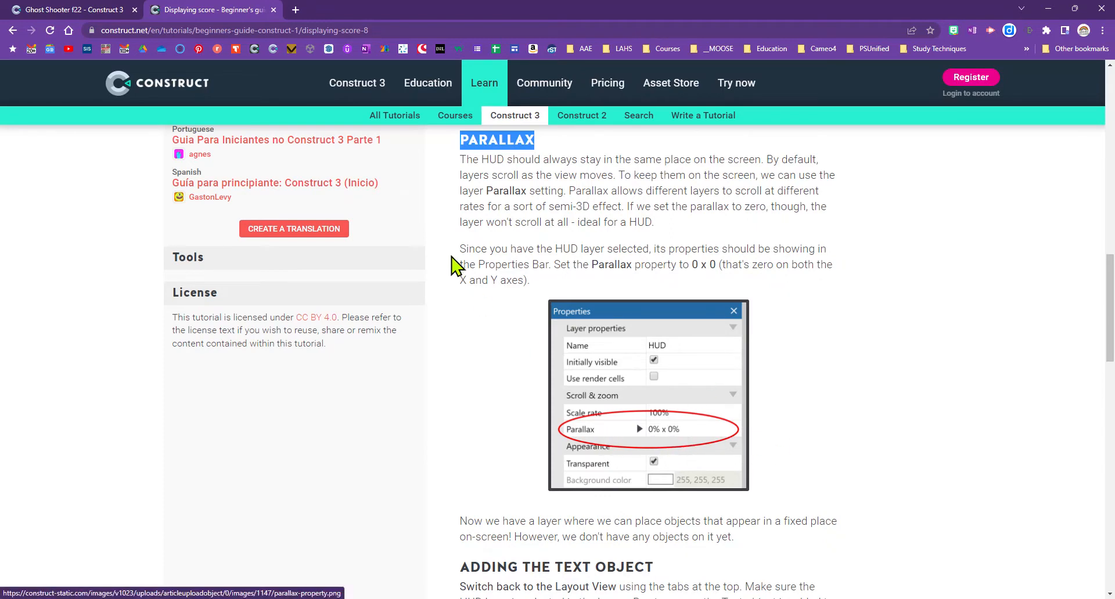
Add a new layer at the top named HUD
click(59, 14)
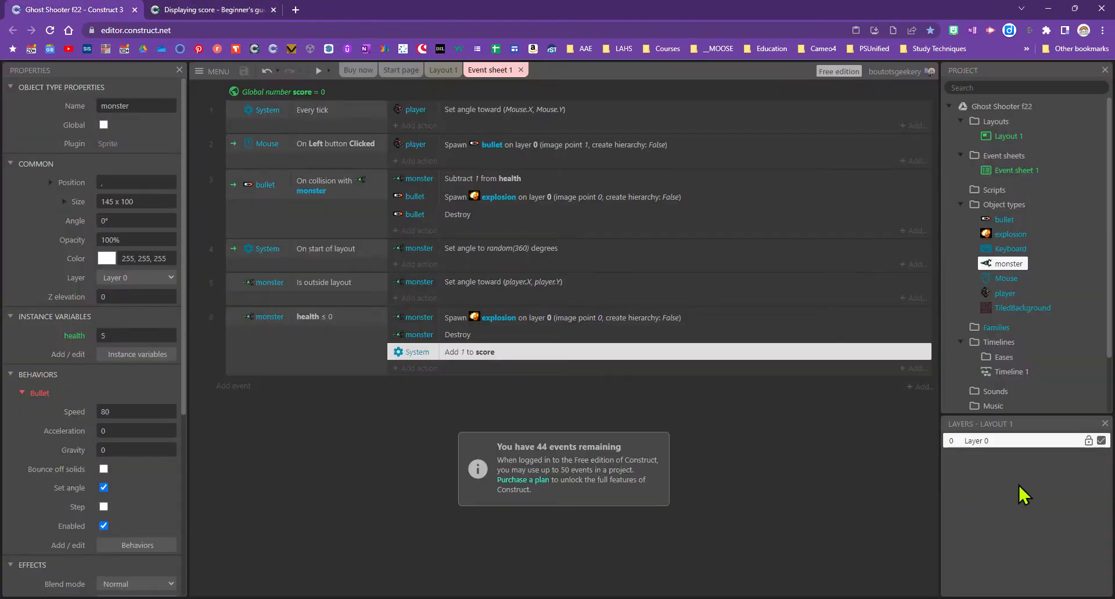
right_click(994, 478)
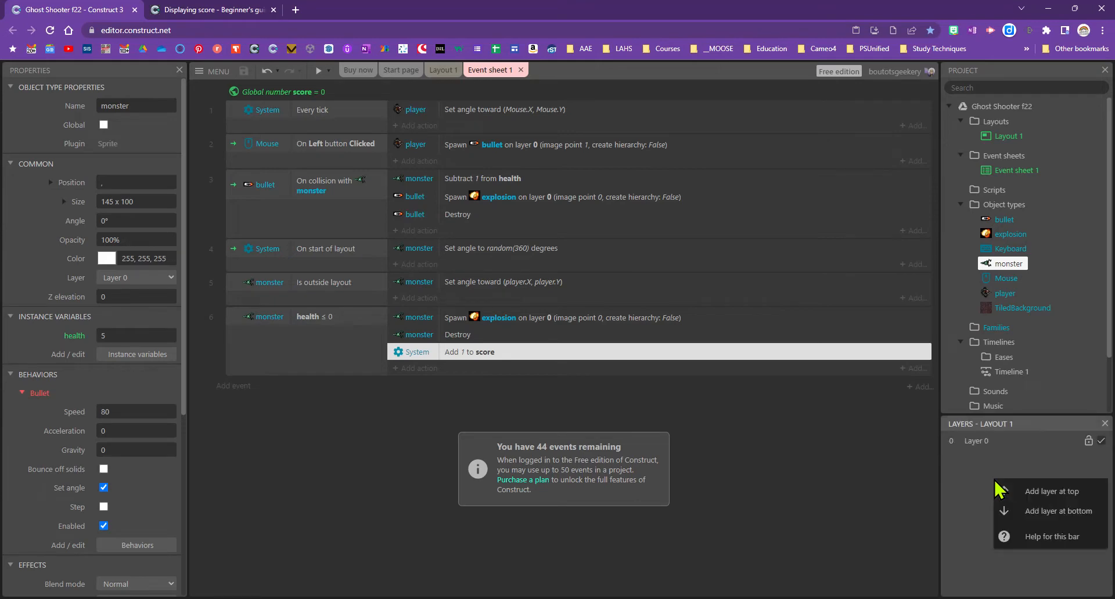
click(1030, 491)
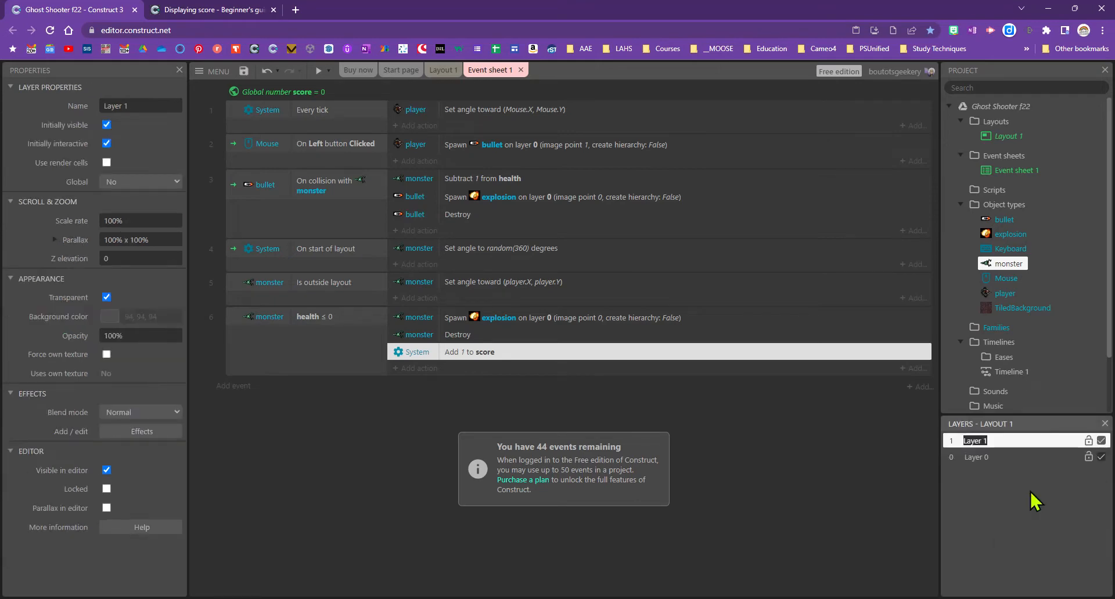
text(HUD)
key(Return)
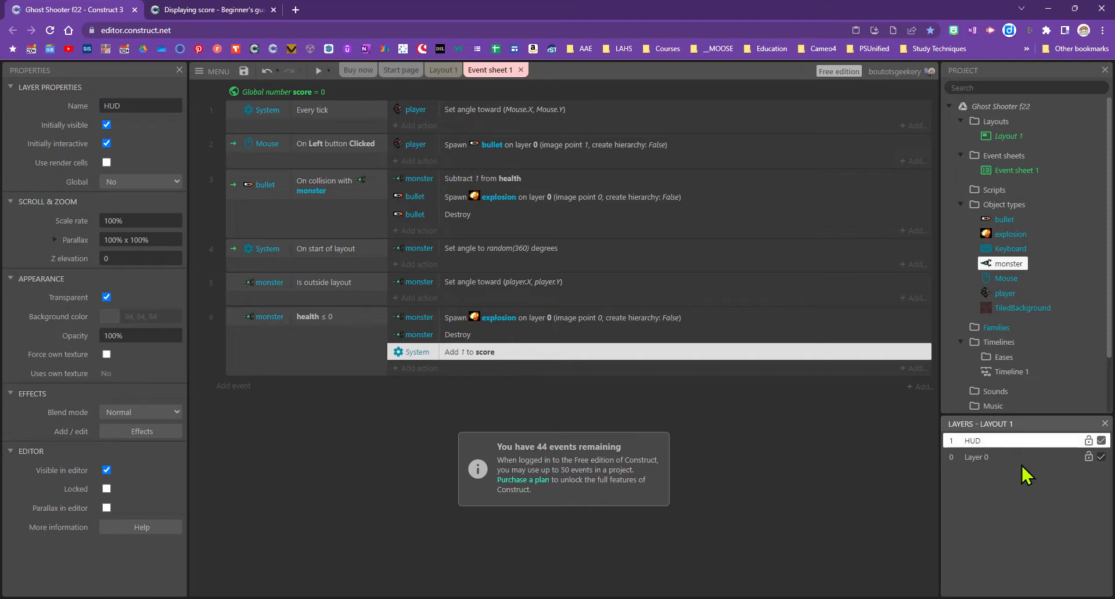
Set the HUD layer's Parallax to 0% x 0%
click(155, 242)
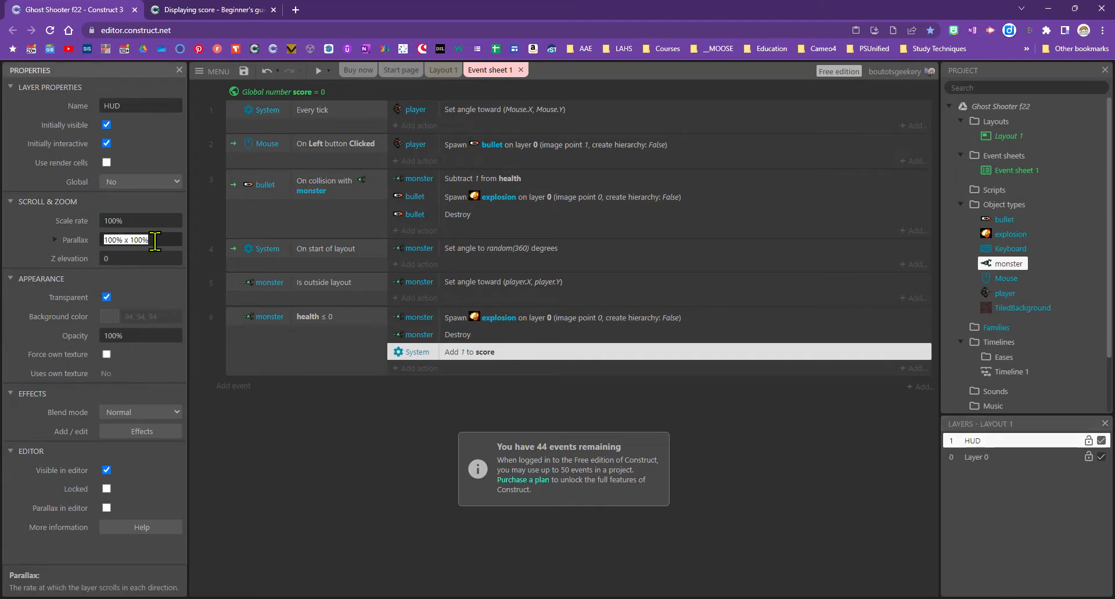
text(0)
key(Tab)
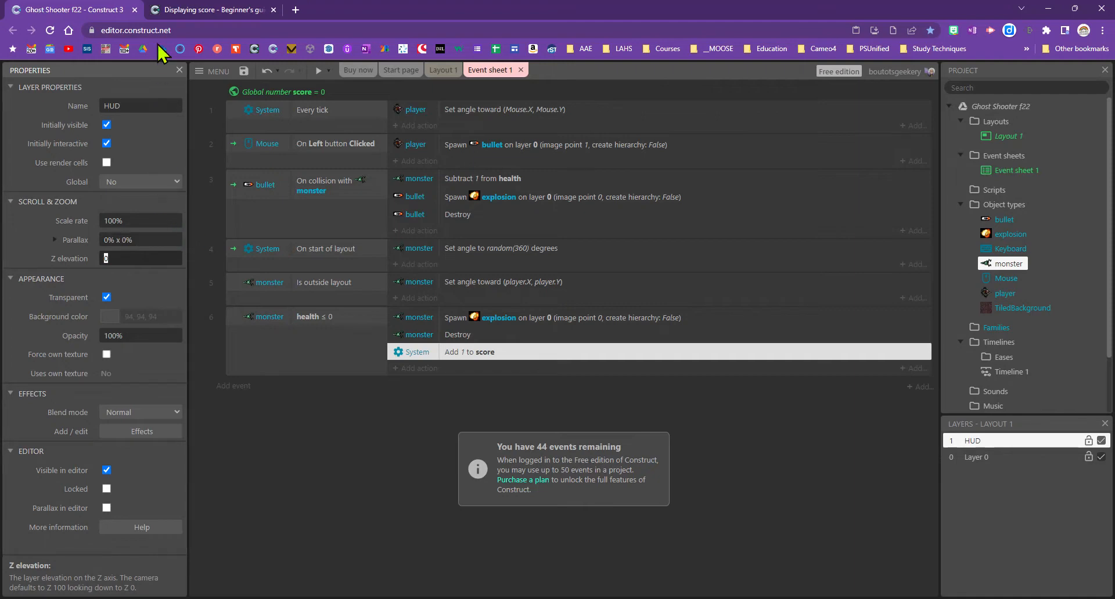
Read and highlight the tutorial's Adding the Text Object paragraph, then go back to the Ghost Shooter editor
click(178, 11)
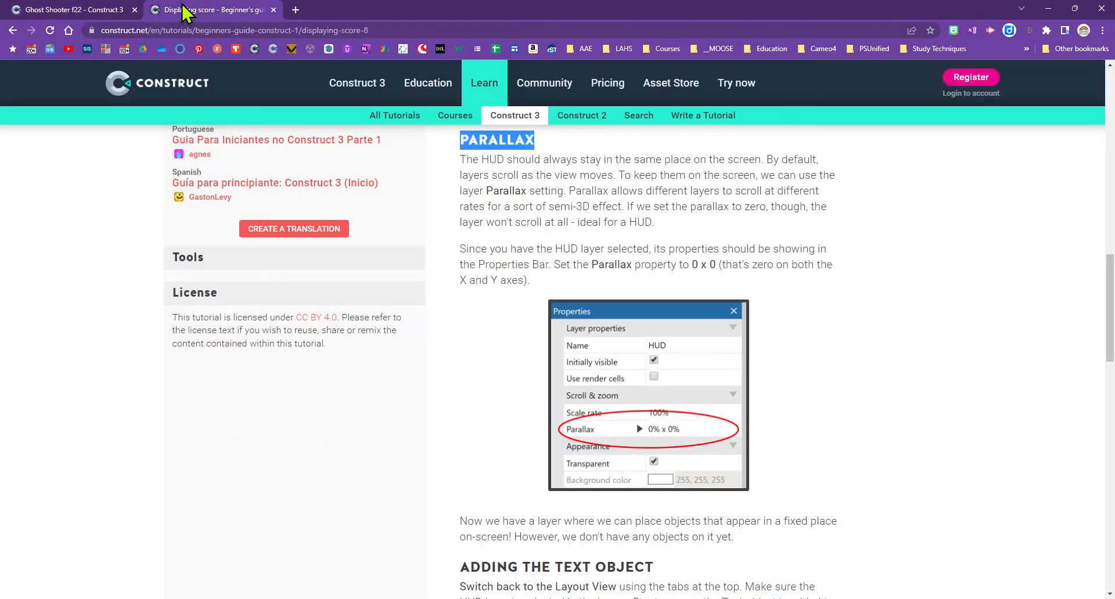
scroll(572, 366, down, 1)
scroll(573, 366, down, 4)
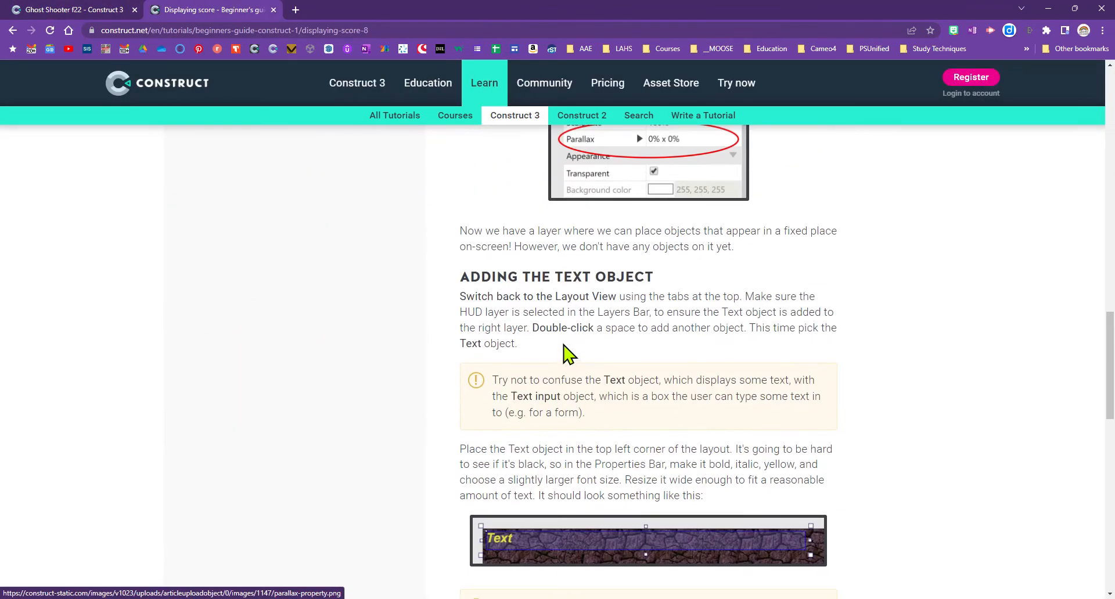
drag(460, 297, 848, 361)
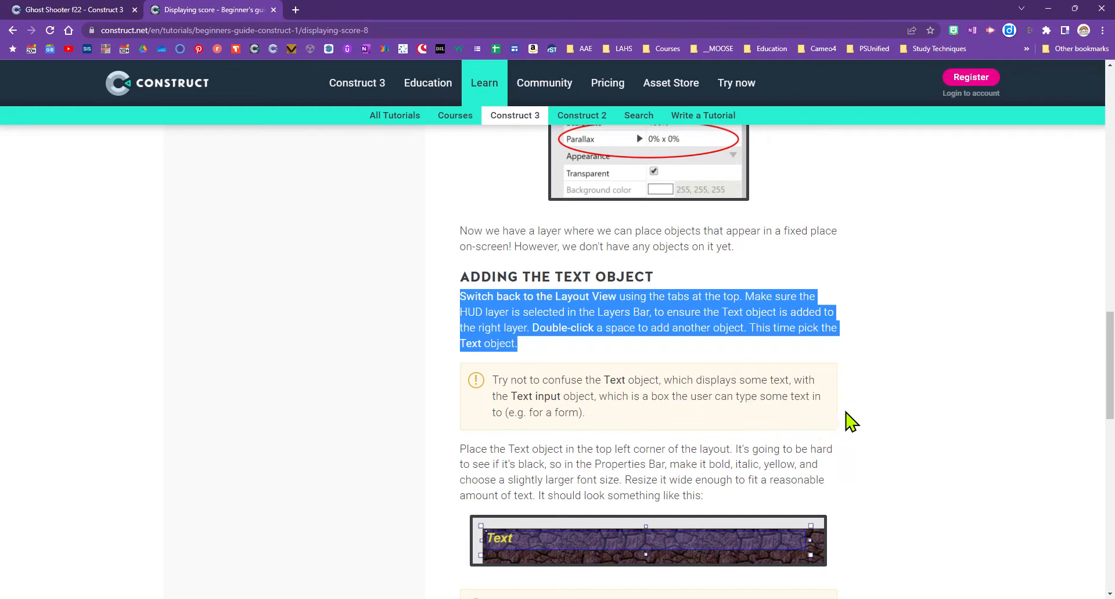
scroll(847, 418, down, 2)
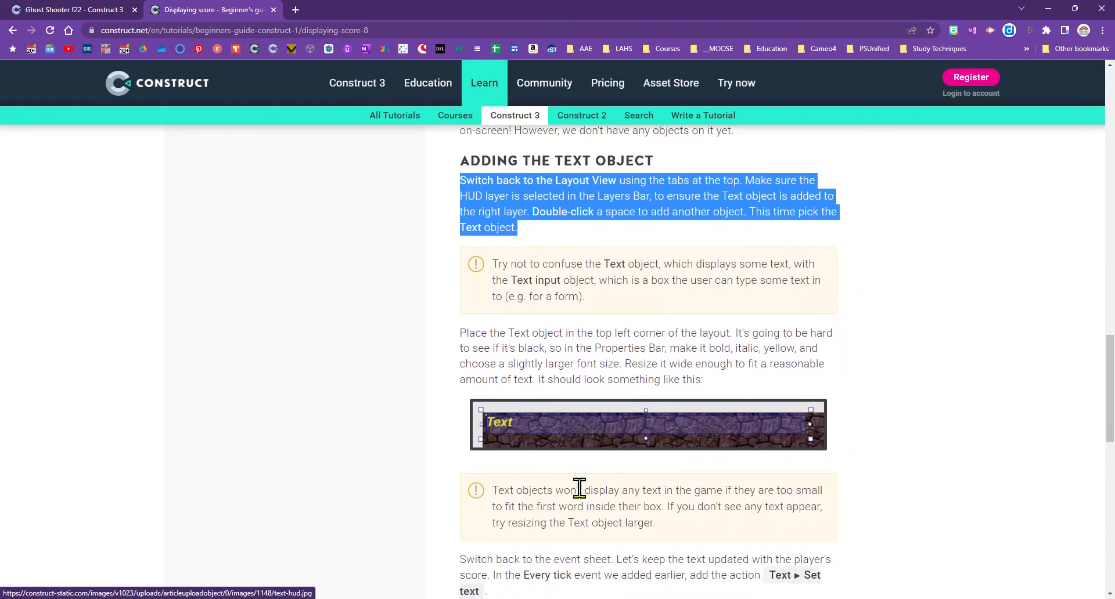
scroll(580, 490, down, 4)
click(70, 10)
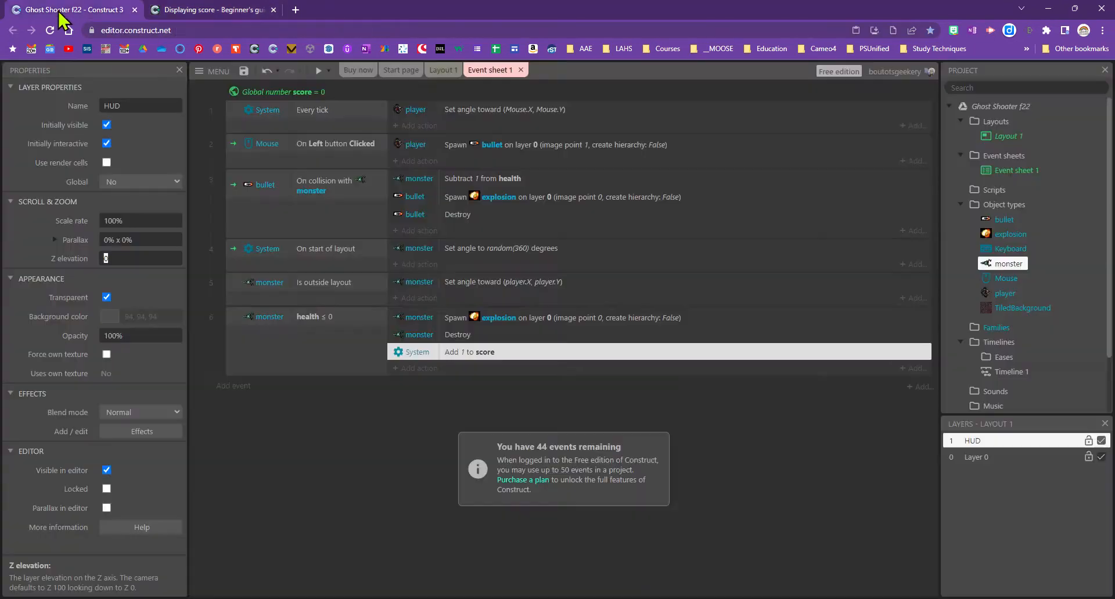
In Layout 1, insert a new Text object type named scoreTXT
click(444, 70)
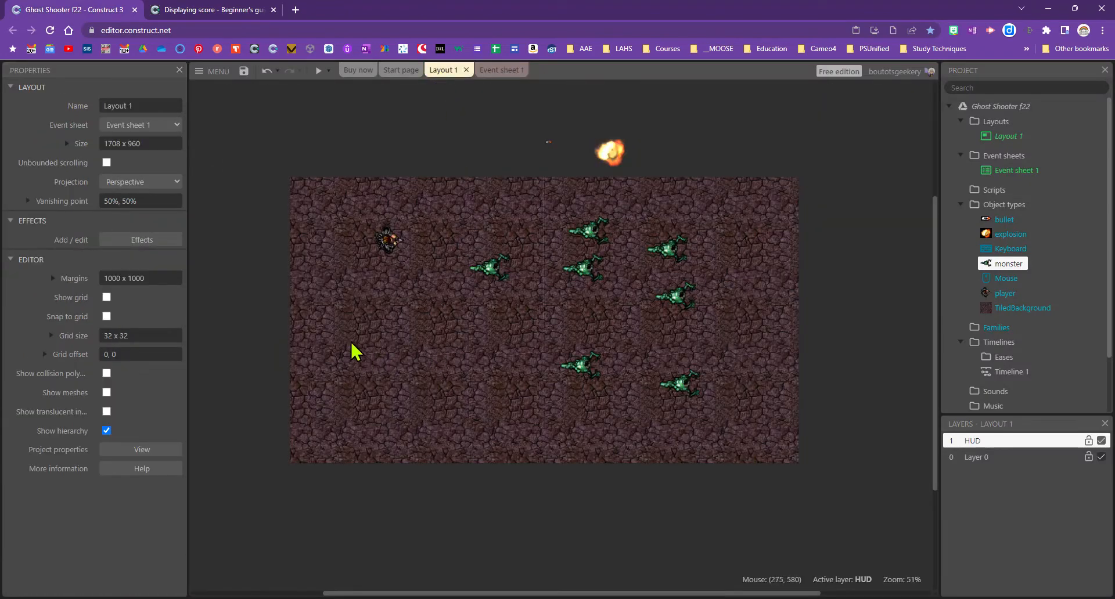
double_click(350, 310)
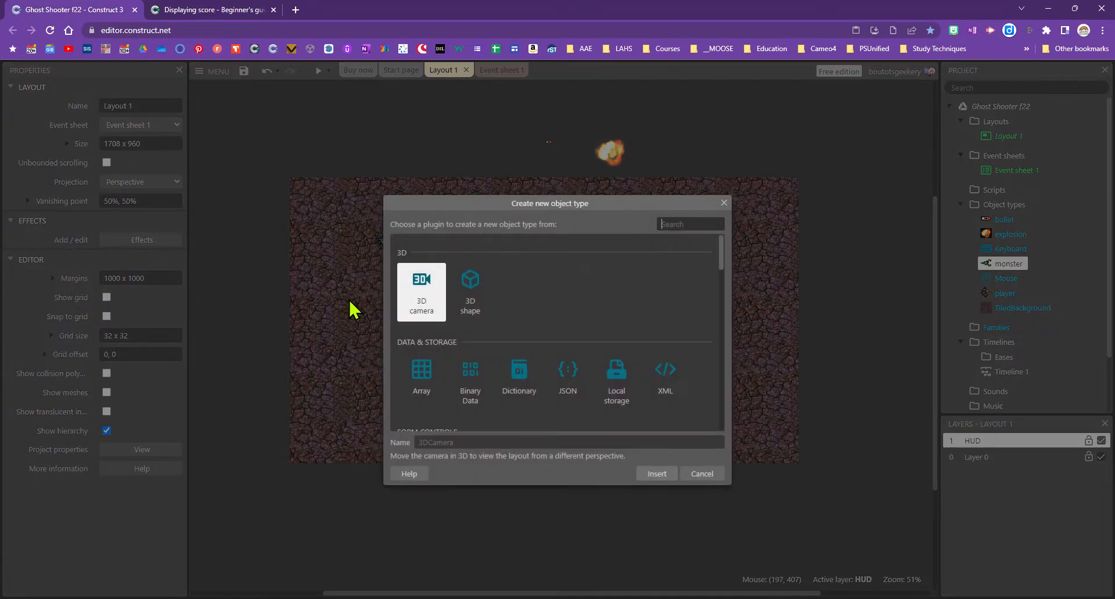
text(te)
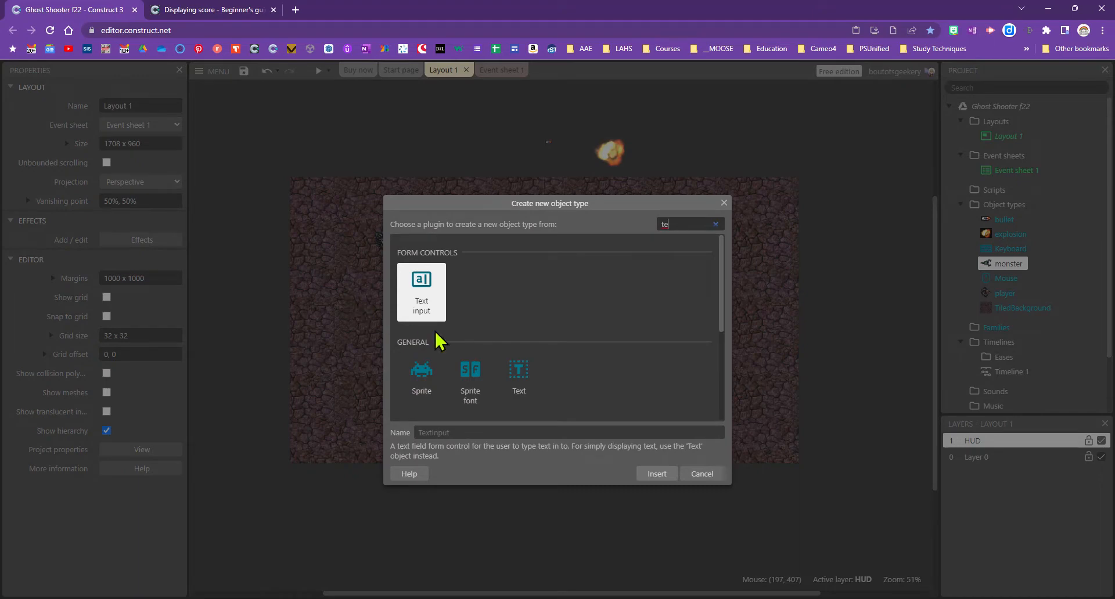
click(520, 398)
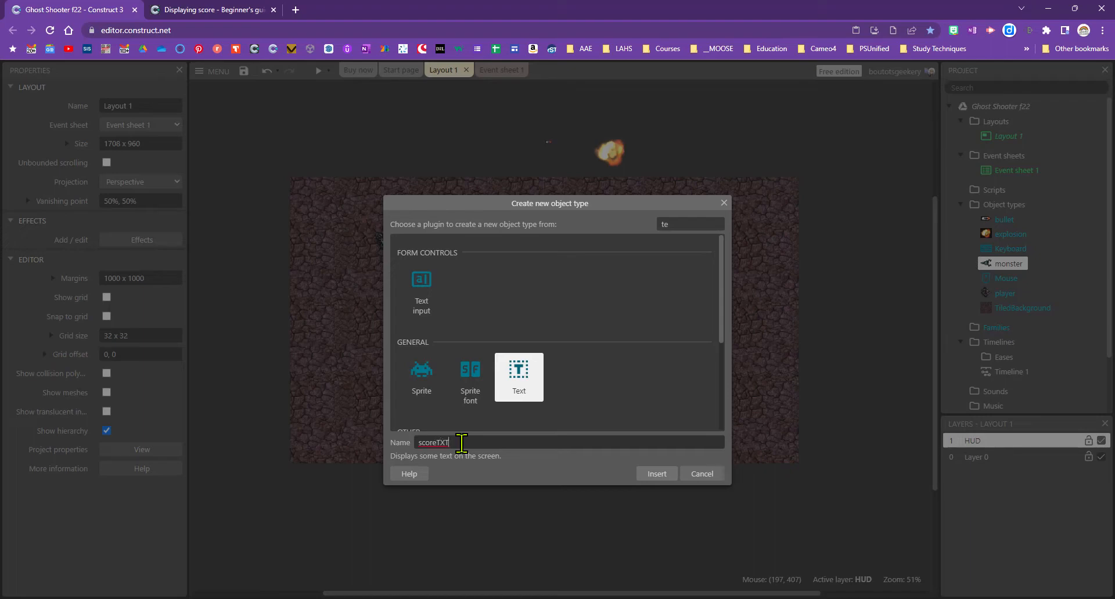
key(Return)
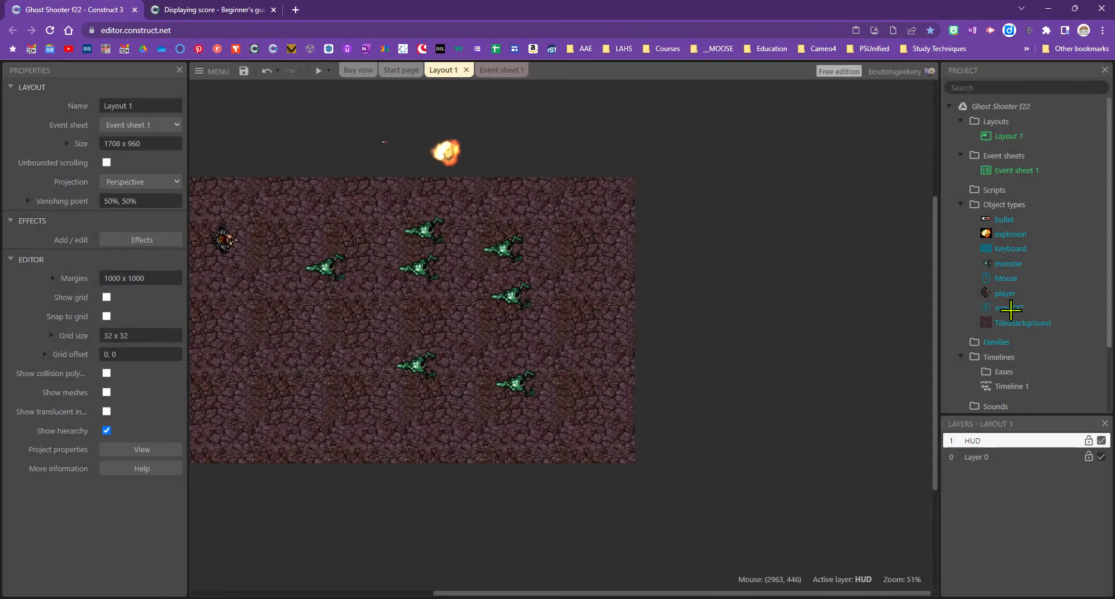
Place a scoreTXT instance in the layout and set its font to fantasy
click(260, 216)
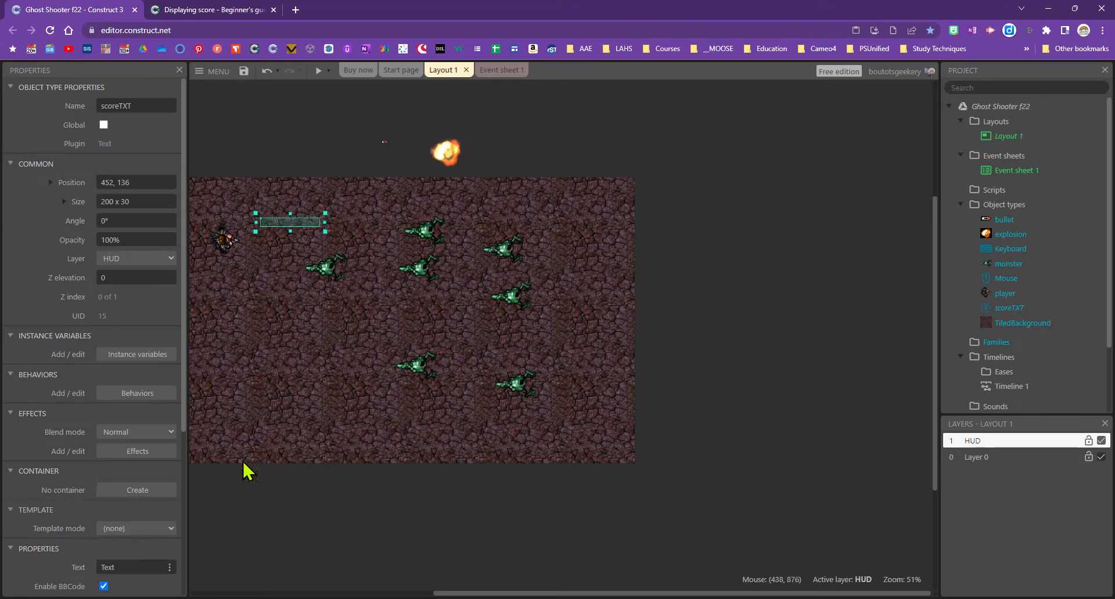
scroll(125, 476, down, 4)
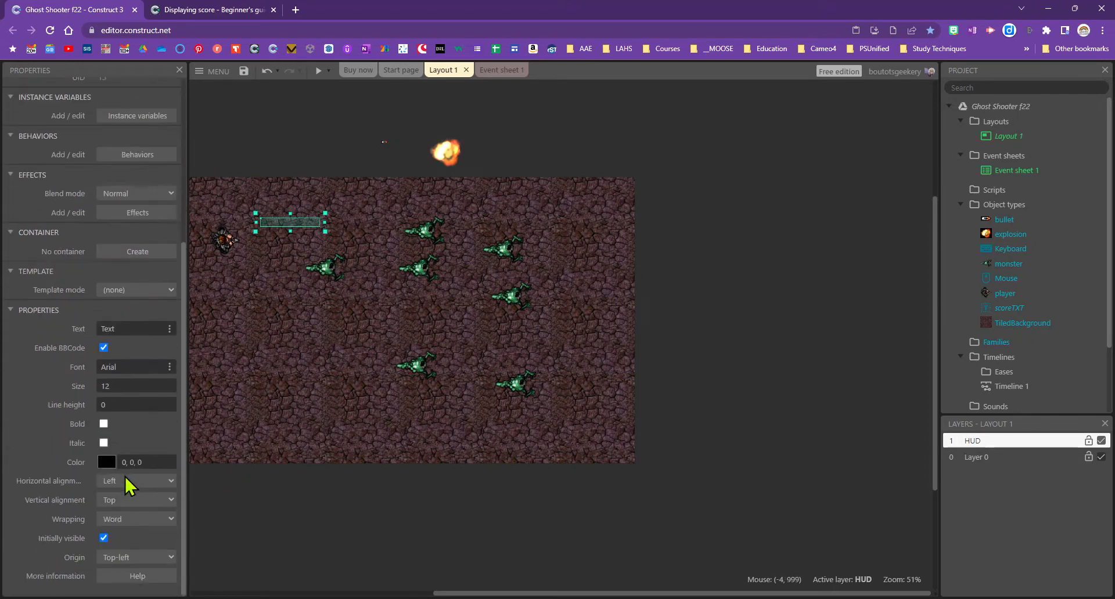
click(121, 328)
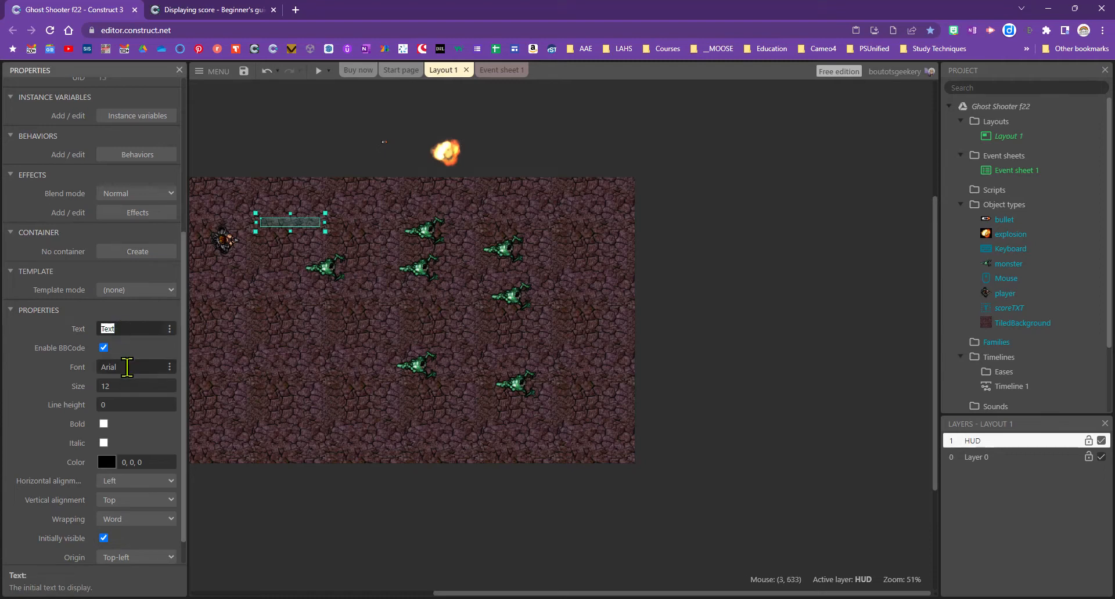
click(168, 368)
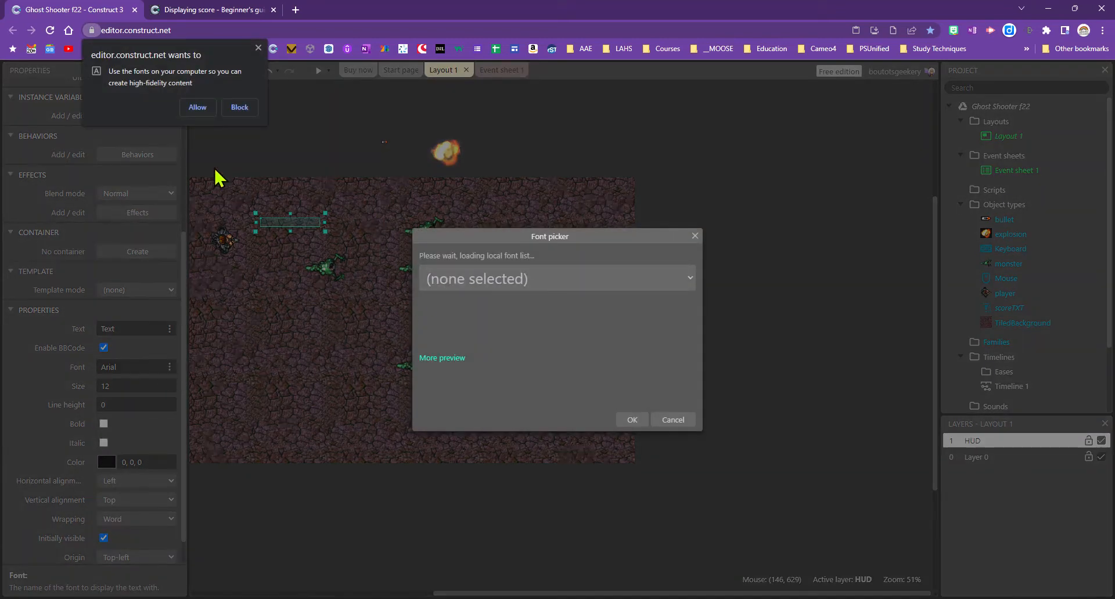
click(197, 107)
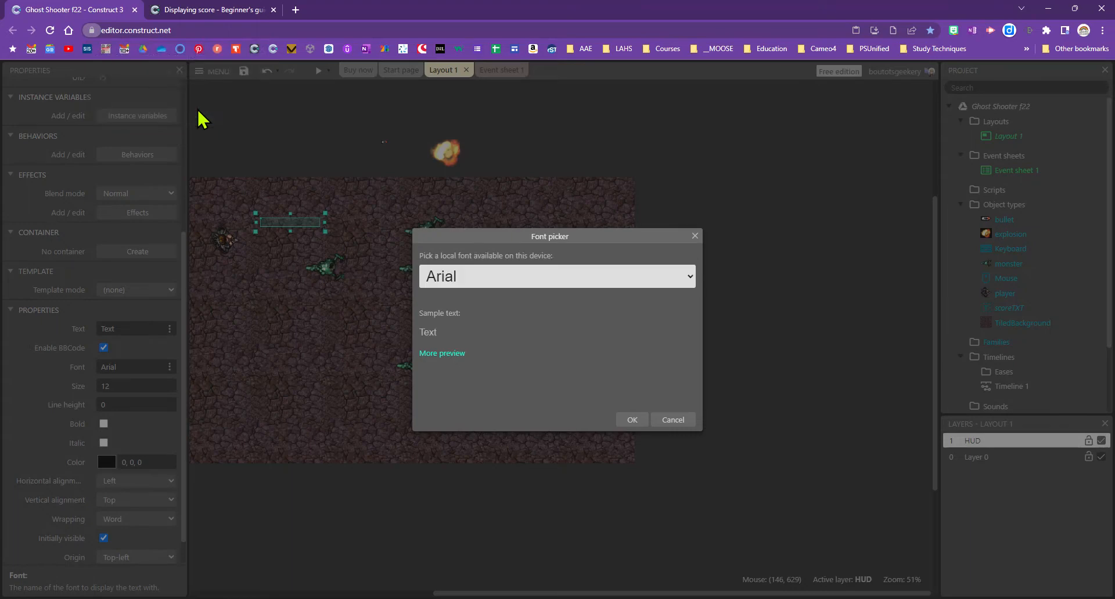
click(493, 290)
click(522, 421)
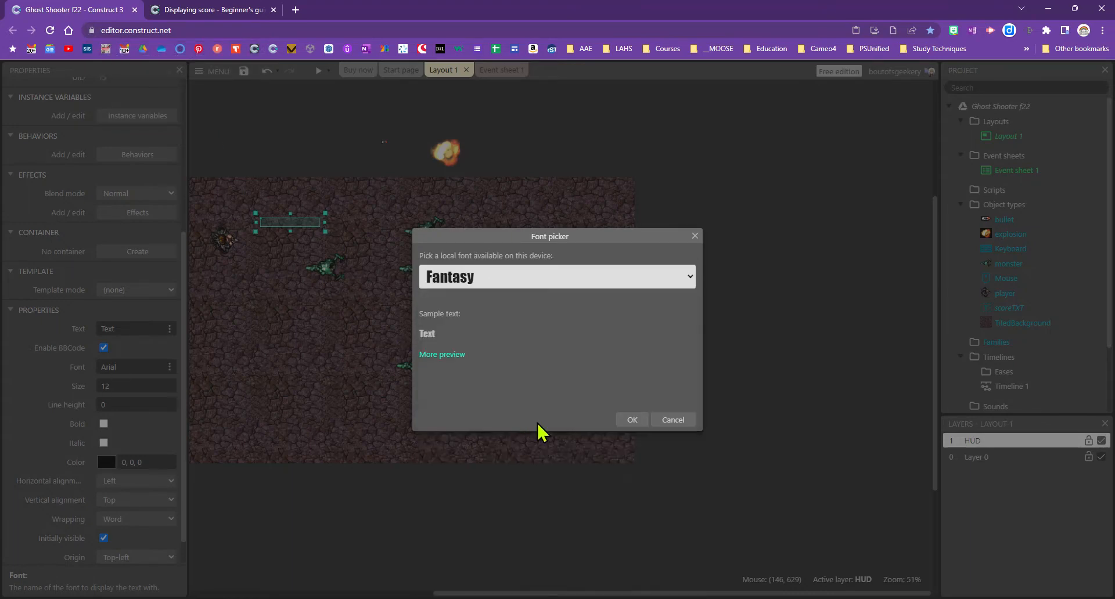
click(632, 420)
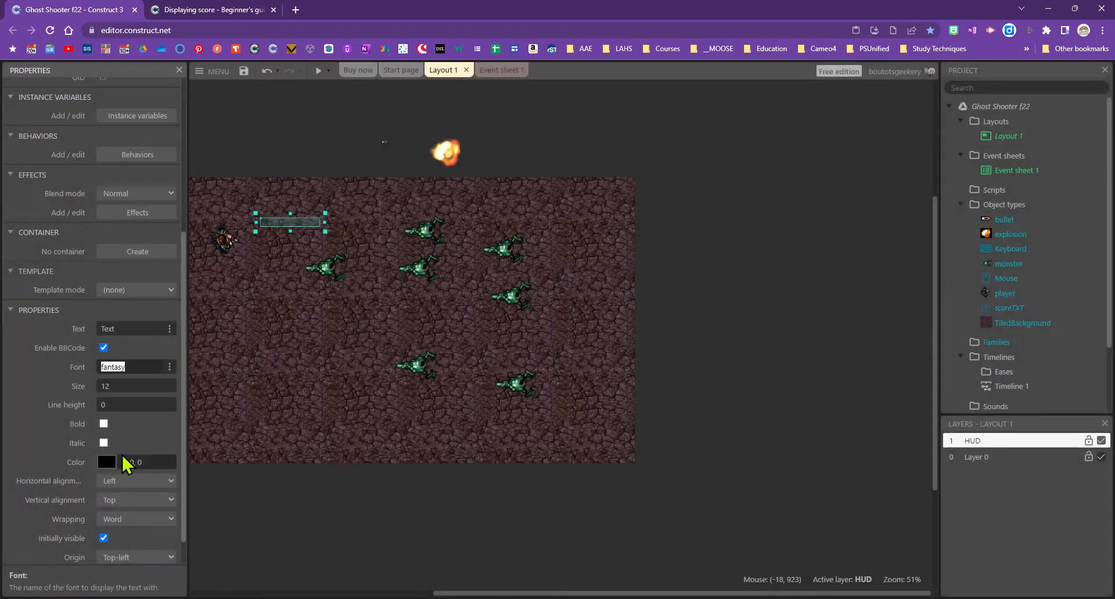
Set the scoreTXT text size to 24
click(118, 386)
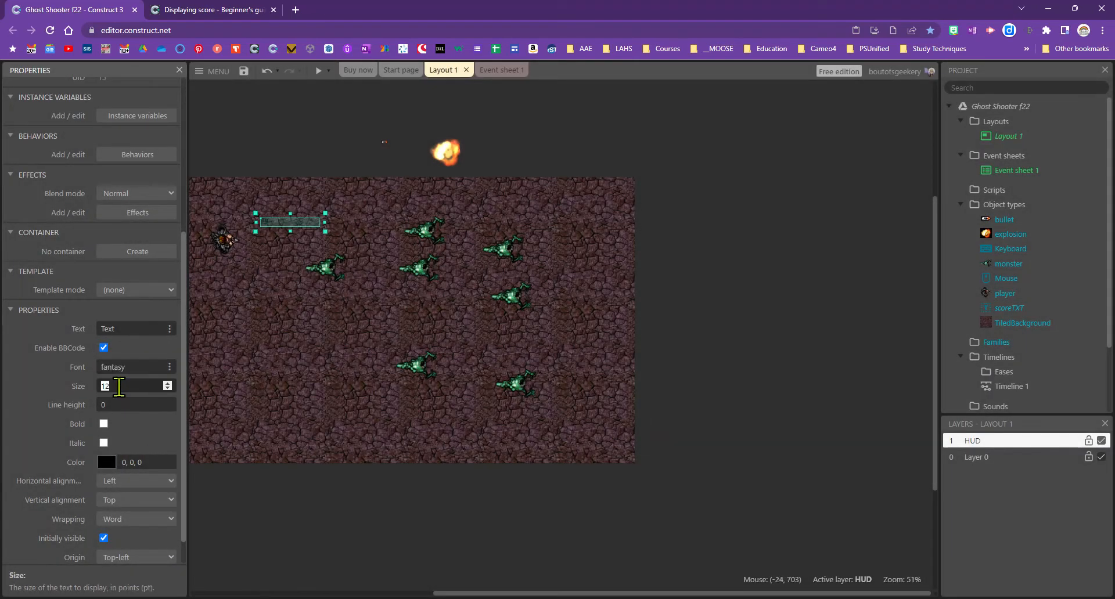
click(168, 384)
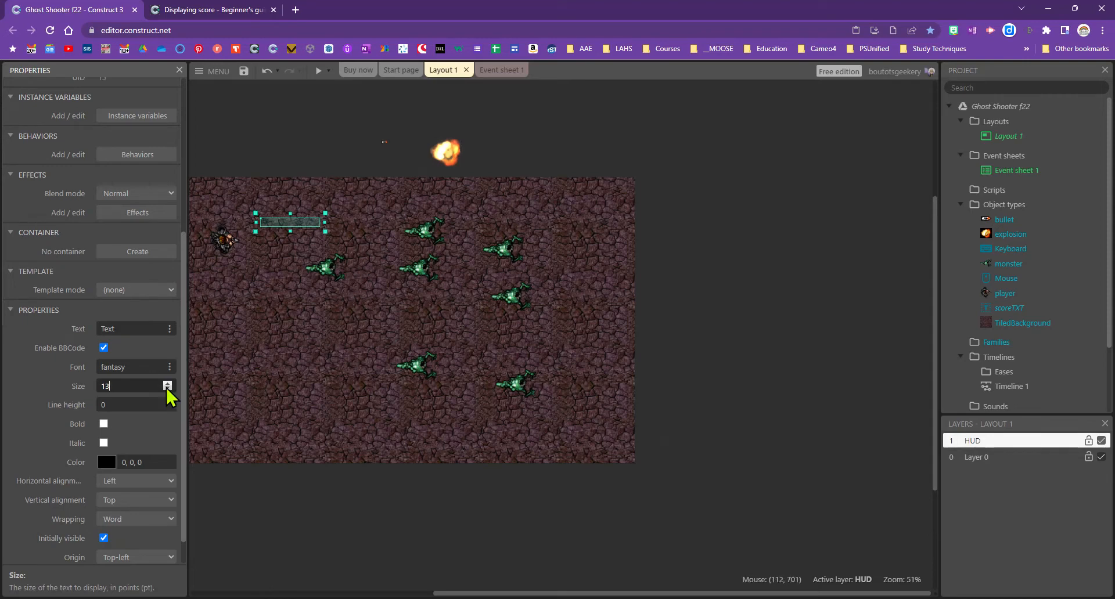
click(168, 385)
click(167, 384)
drag(130, 385, 83, 388)
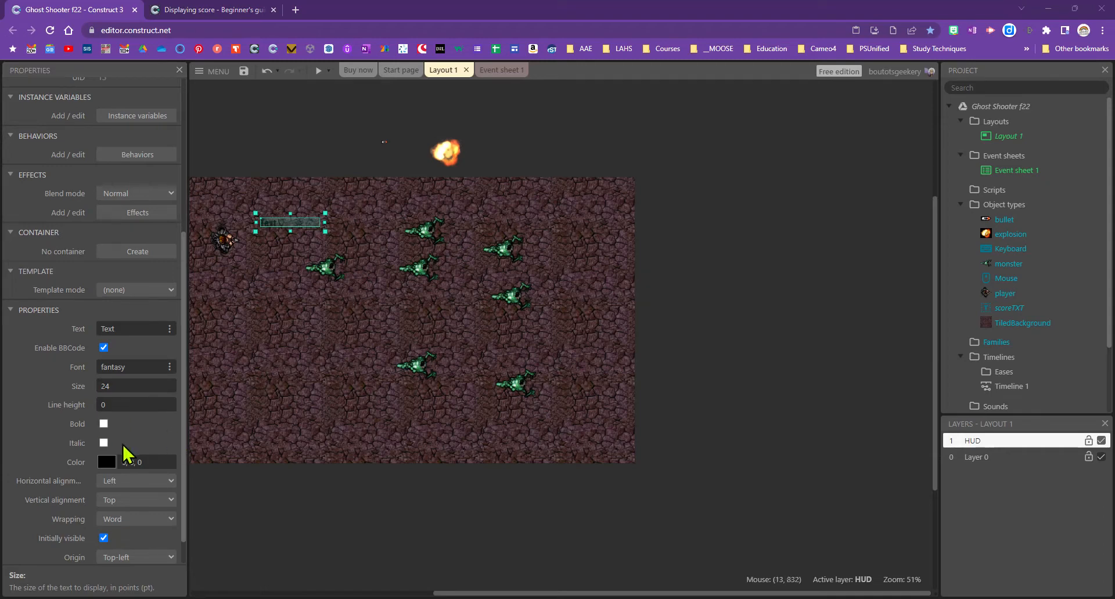
Color the scoreTXT text yellow (255, 255, 0)
click(106, 463)
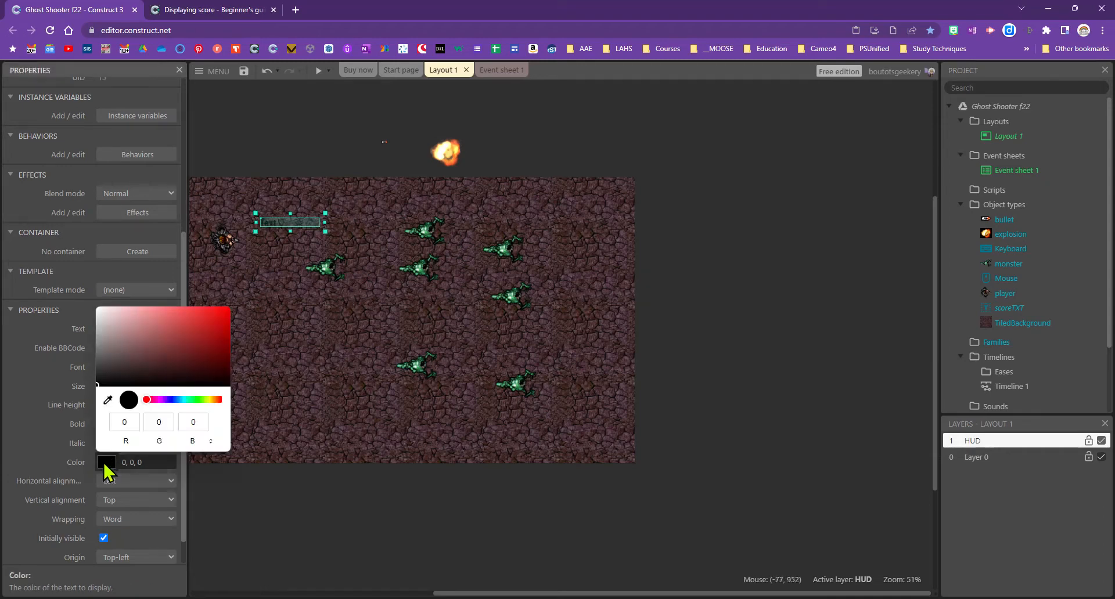
click(208, 400)
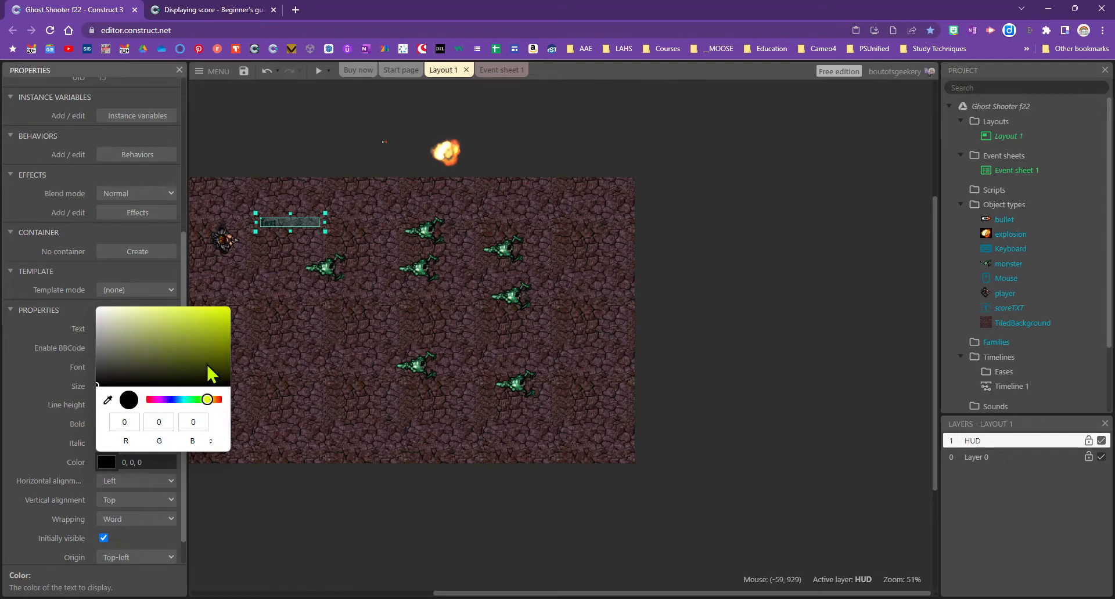
drag(210, 374, 231, 308)
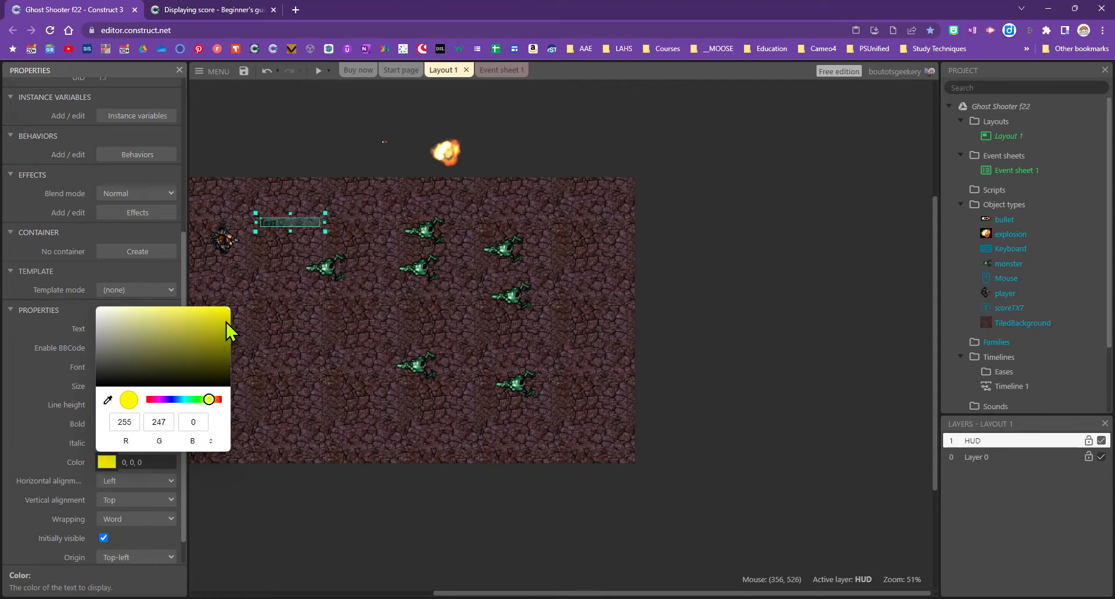
double_click(169, 422)
text(255)
key(Return)
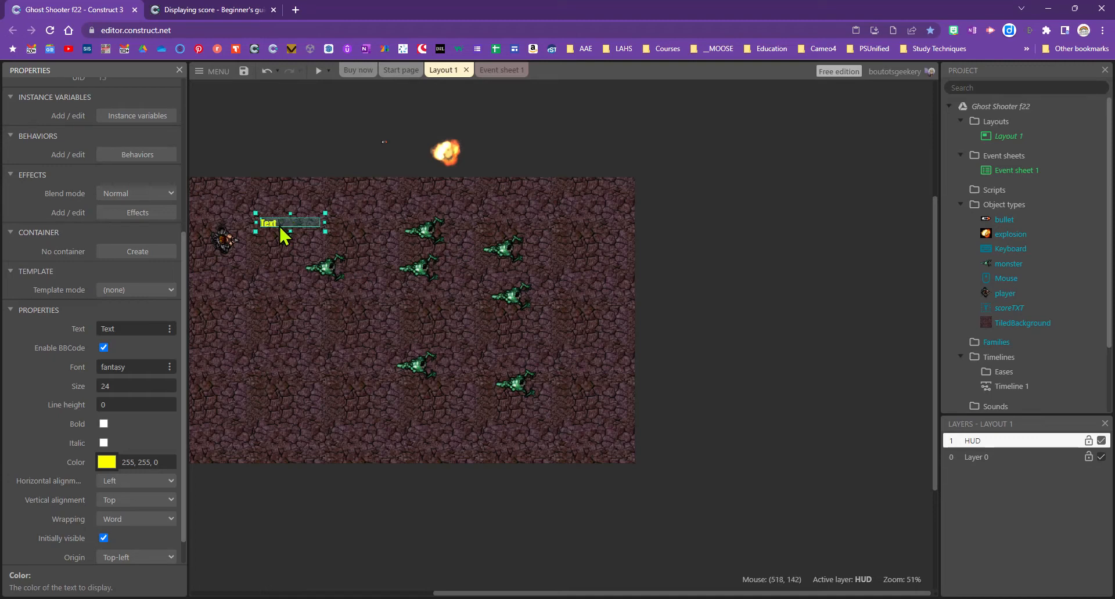
Make the text box taller, move it to the layout's top-left corner, and return to the tutorial
drag(293, 230, 293, 234)
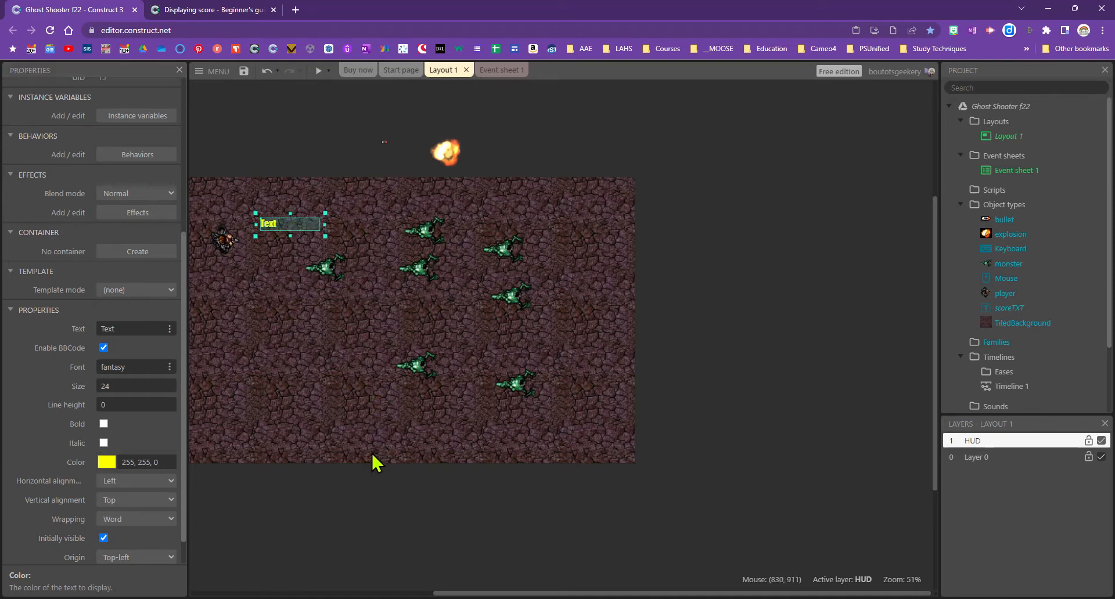
scroll(372, 517, left, 4)
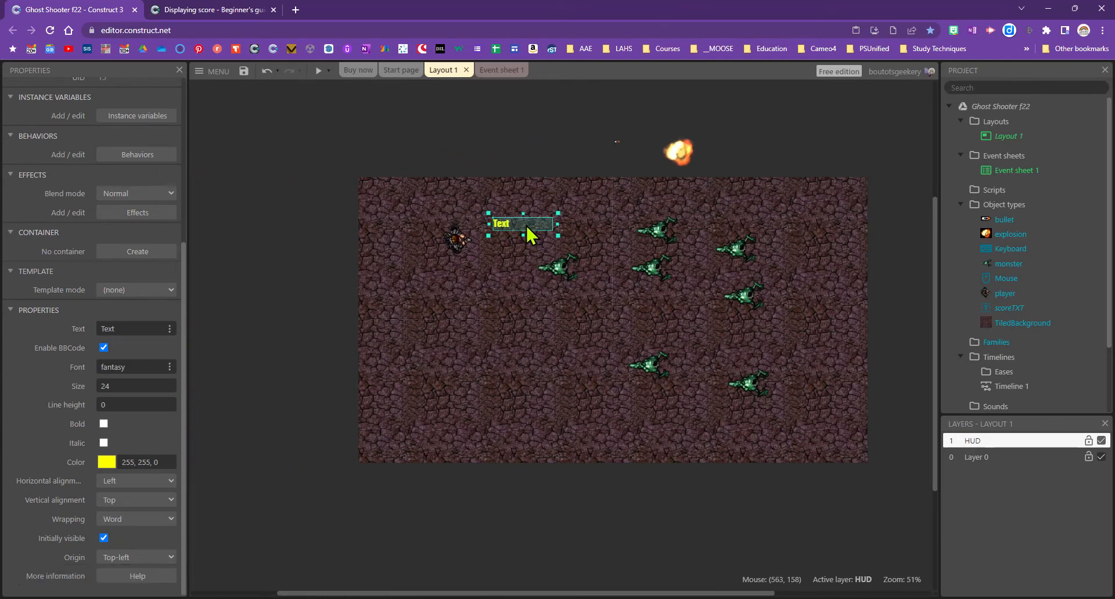
drag(527, 228, 394, 188)
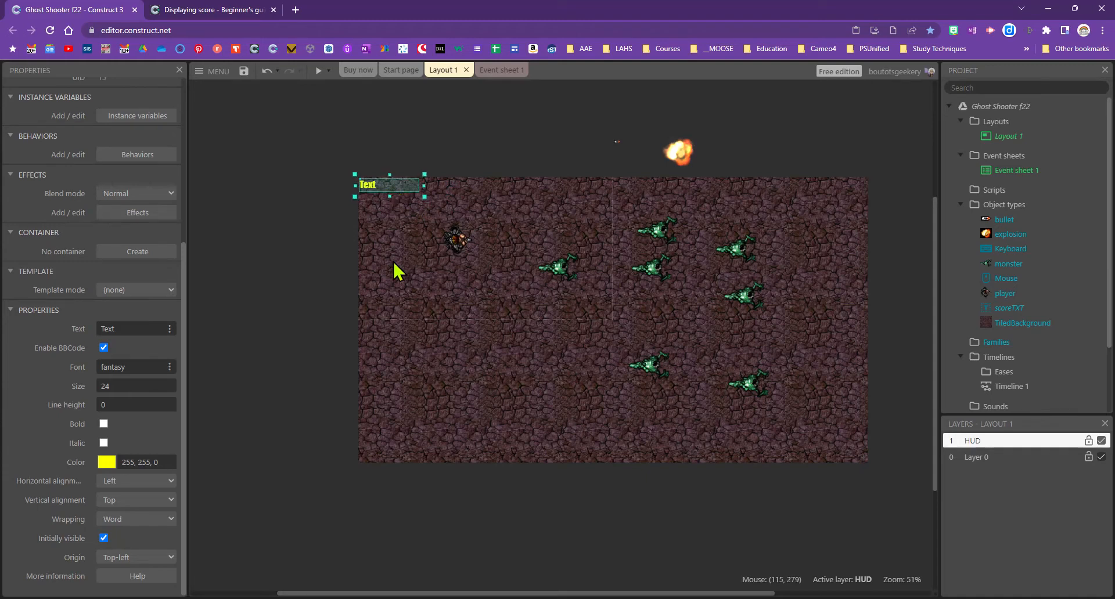
click(232, 10)
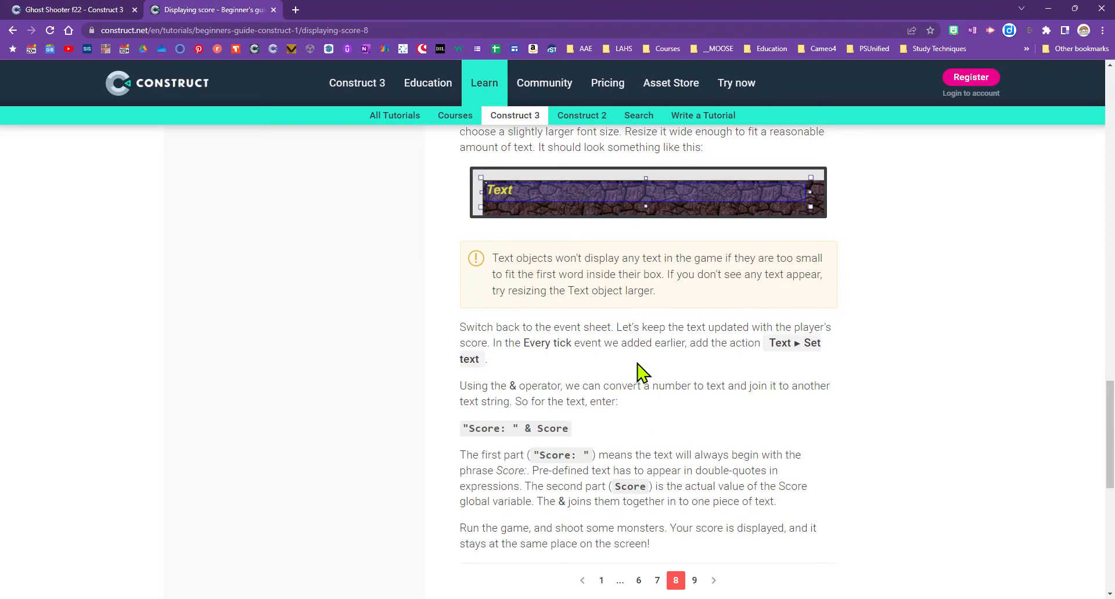
scroll(639, 372, up, 2)
scroll(672, 456, down, 5)
scroll(691, 463, up, 3)
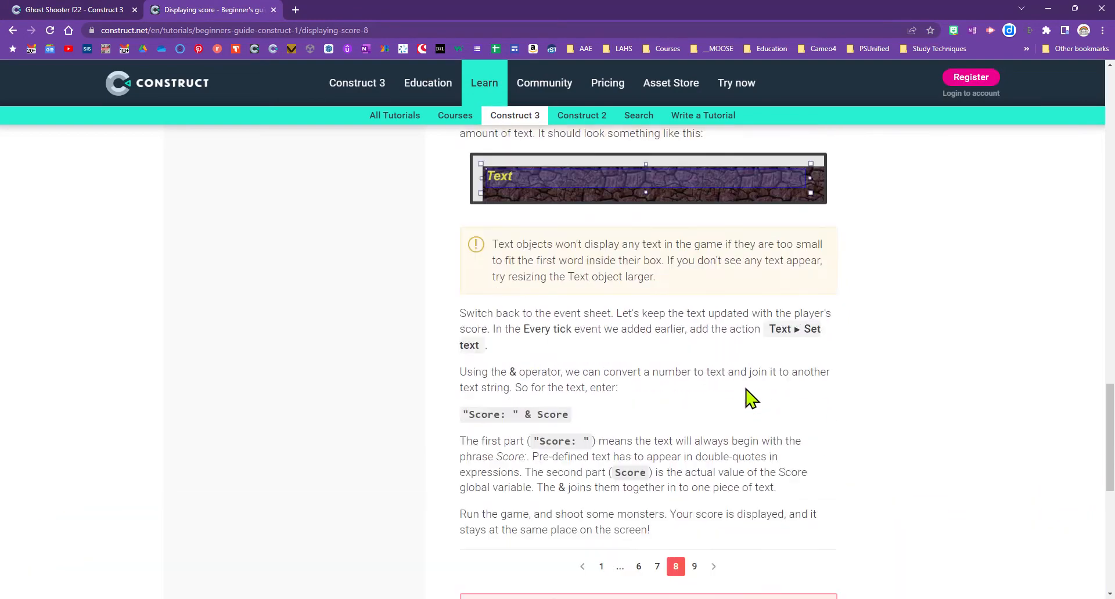
scroll(746, 391, up, 3)
drag(460, 278, 834, 326)
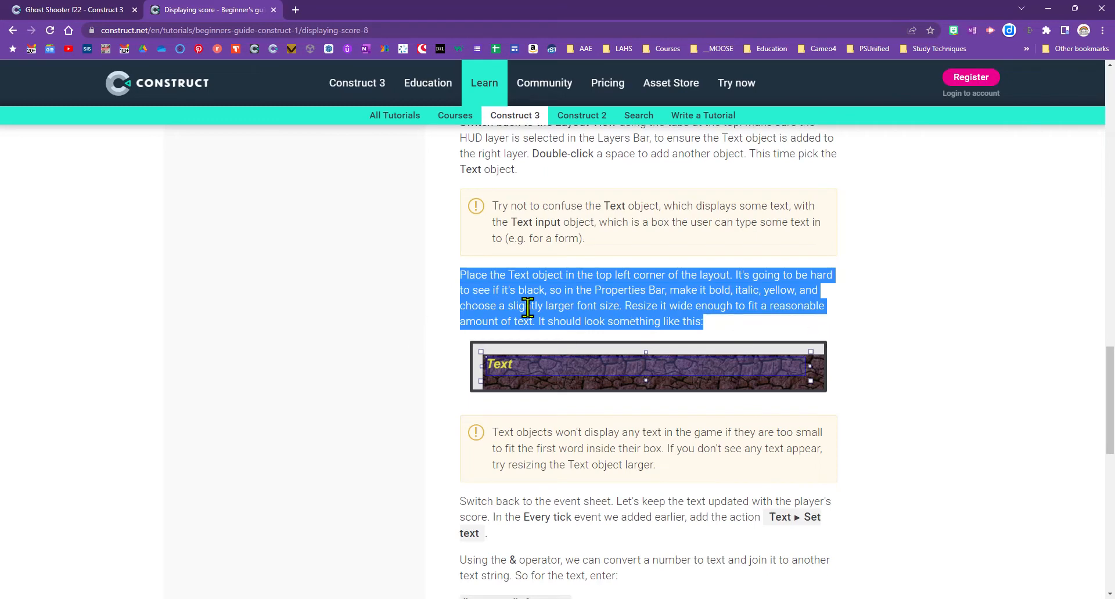
scroll(638, 446, down, 2)
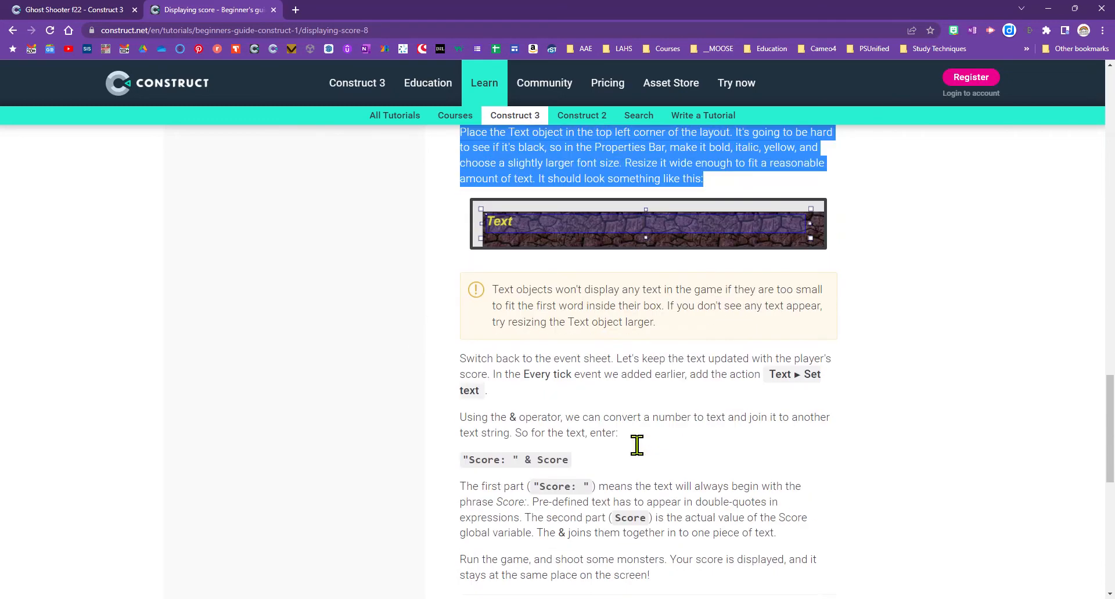
click(524, 345)
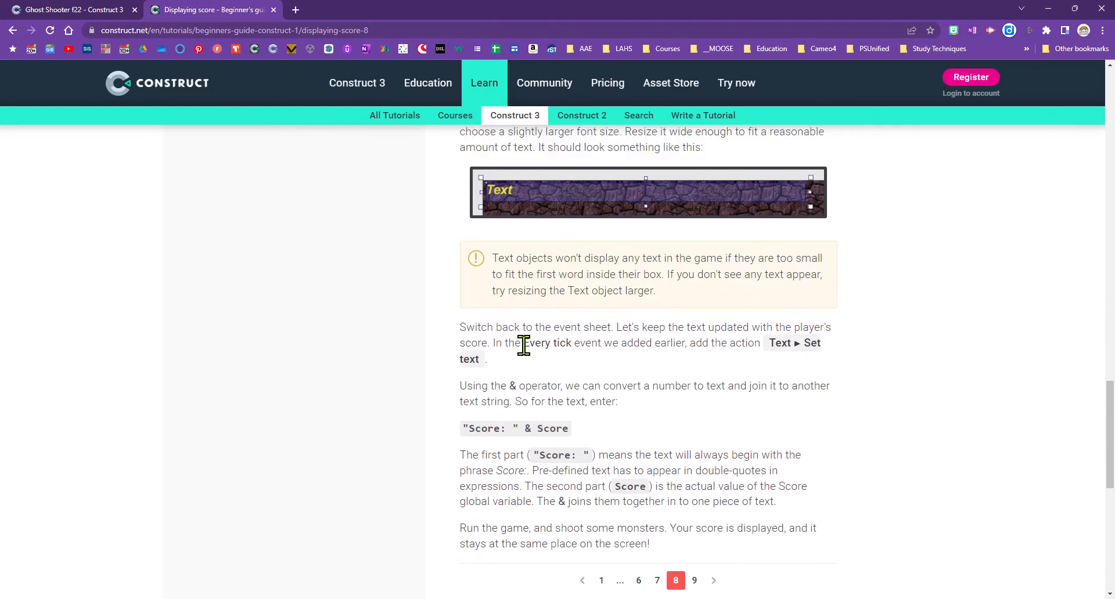
drag(524, 346, 816, 363)
click(725, 374)
scroll(677, 430, down, 2)
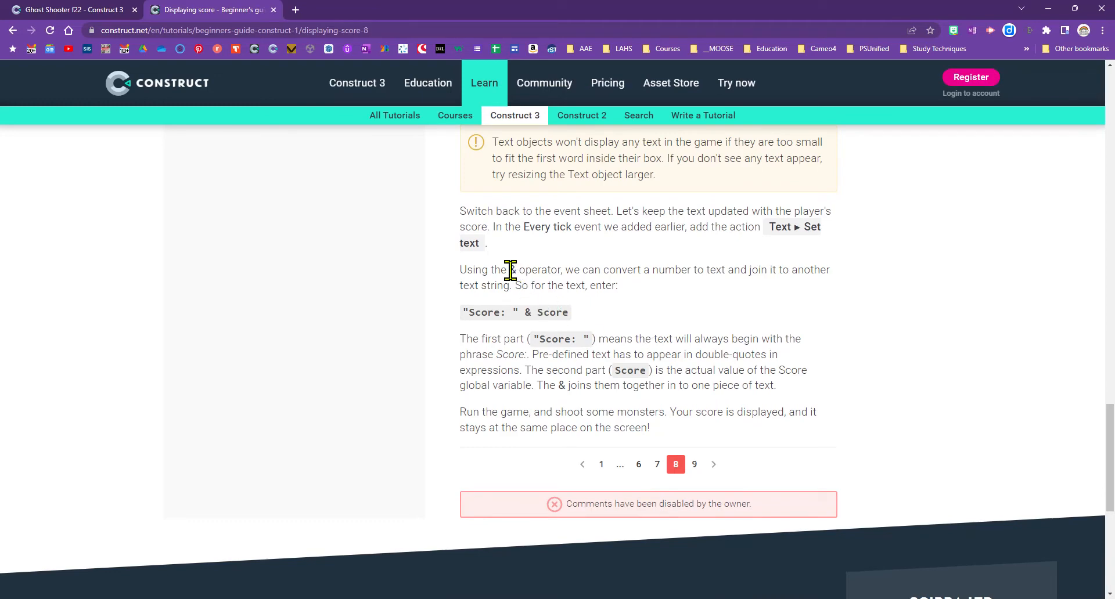
drag(511, 270, 518, 269)
click(467, 312)
drag(462, 314, 505, 314)
drag(525, 312, 532, 313)
In Event sheet 1, add a scoreTXT Set text action to the Every tick event
click(63, 11)
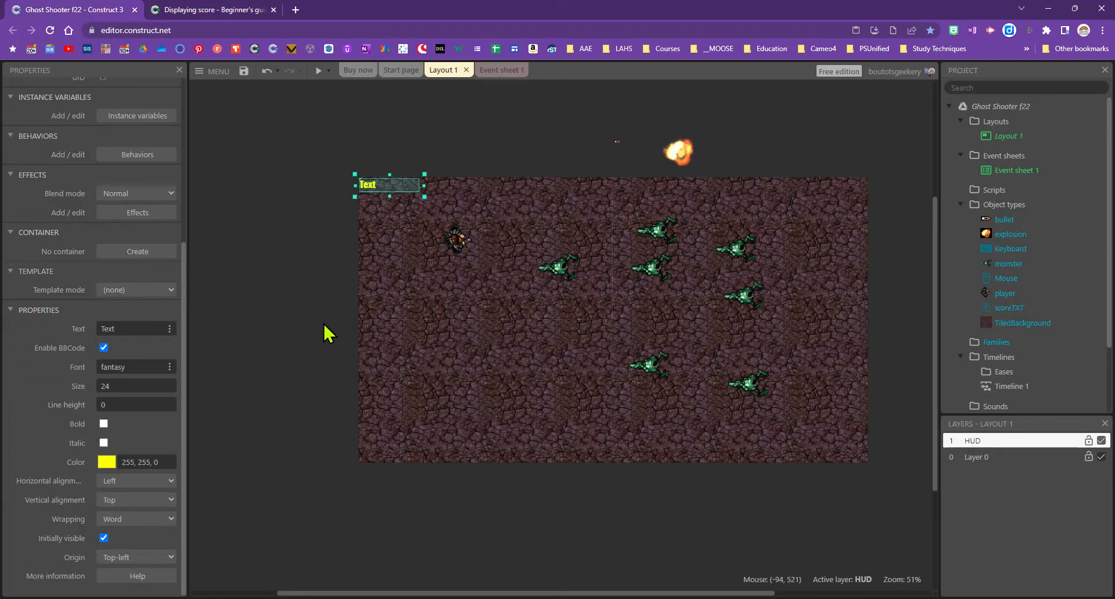
click(501, 71)
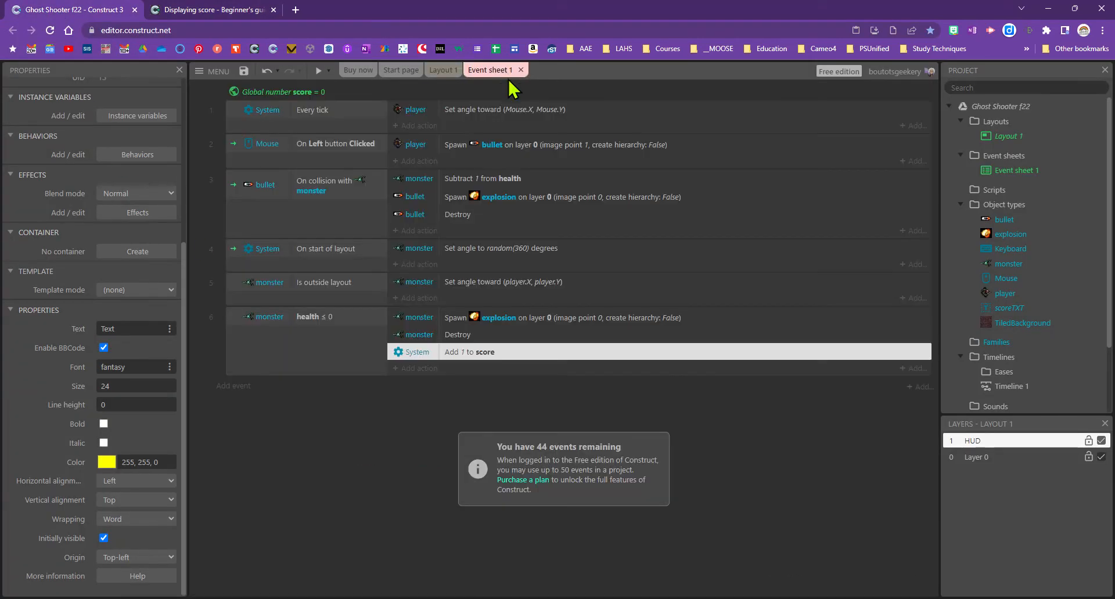
click(410, 126)
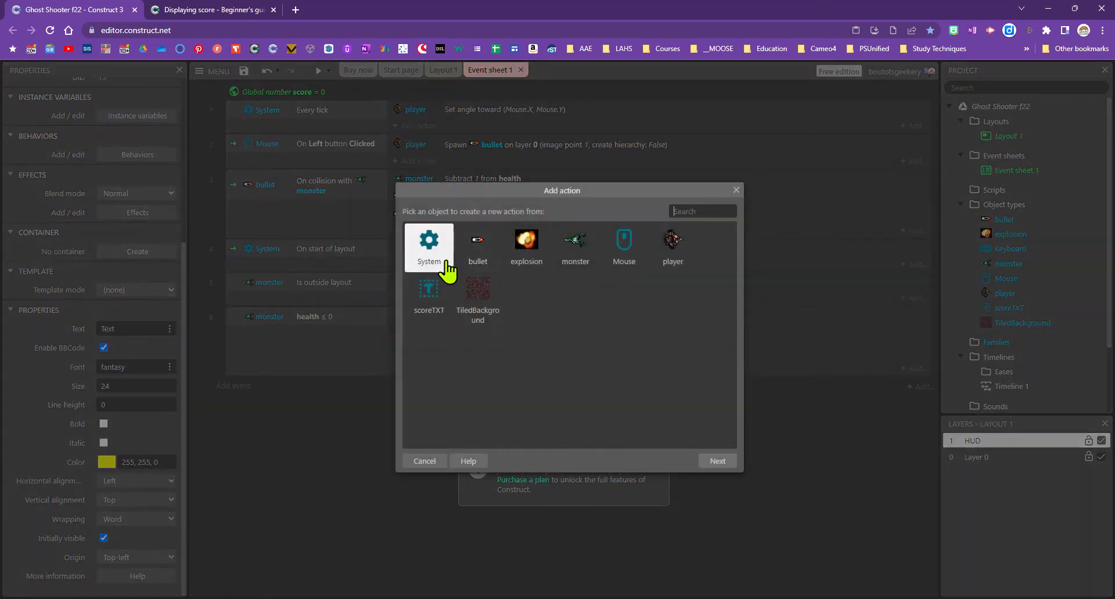
click(436, 304)
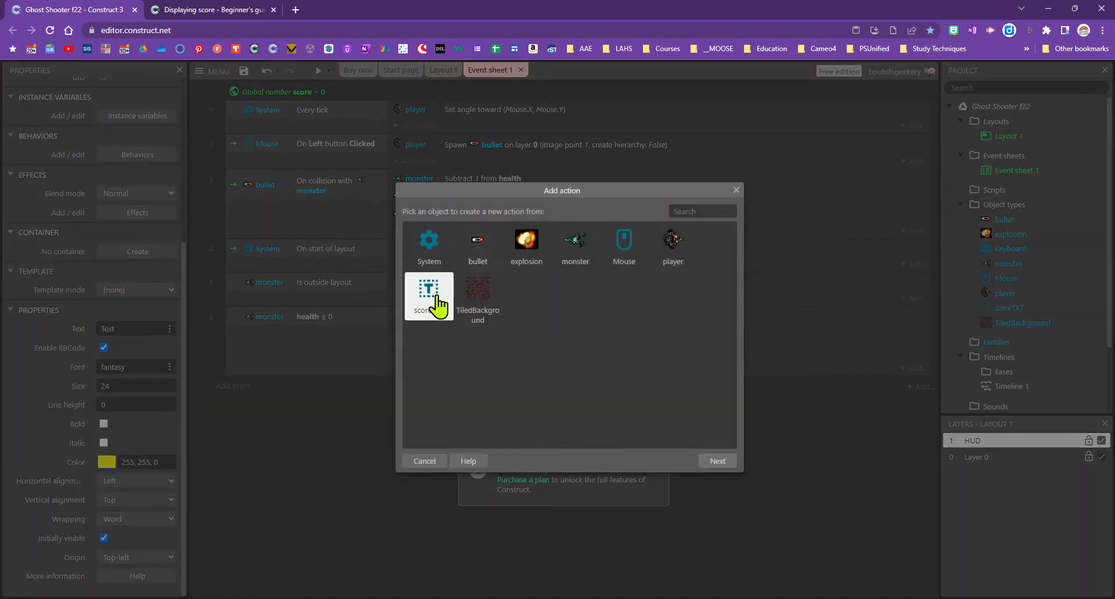
click(710, 463)
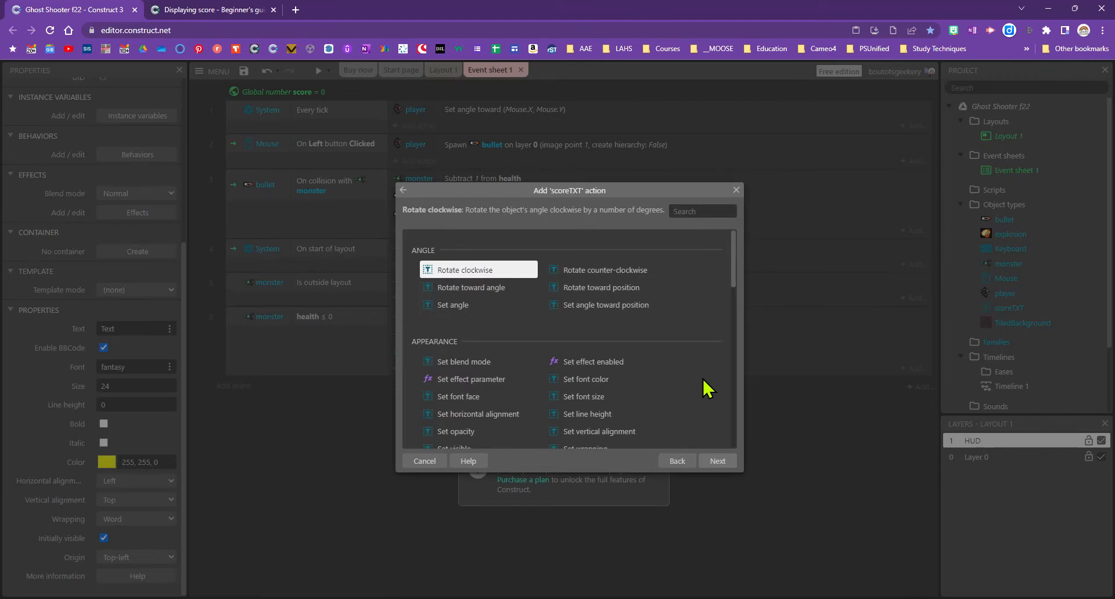
text(set)
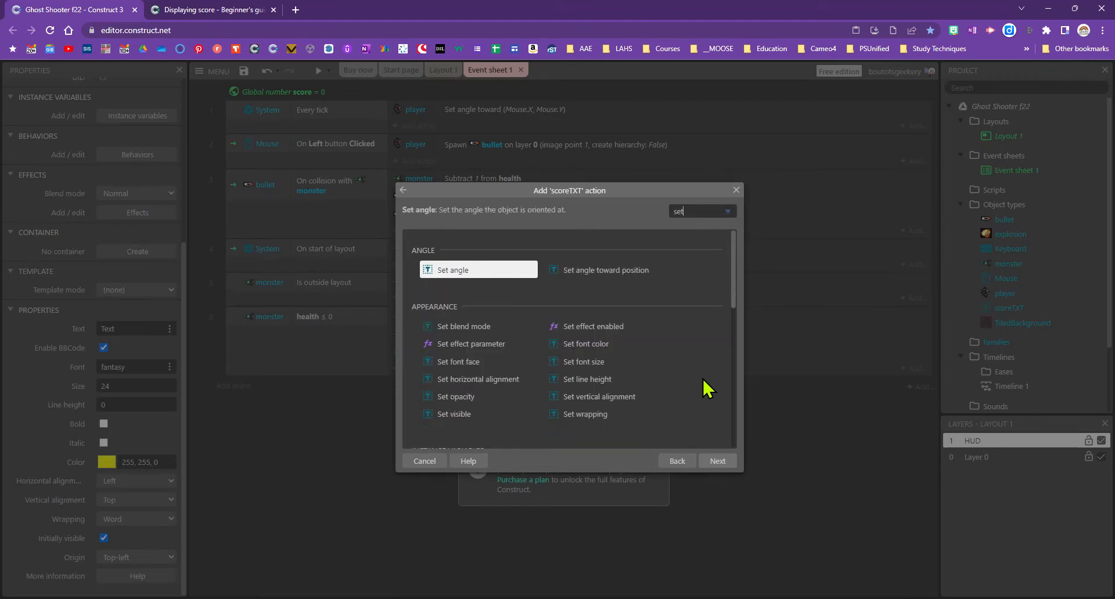
text( te)
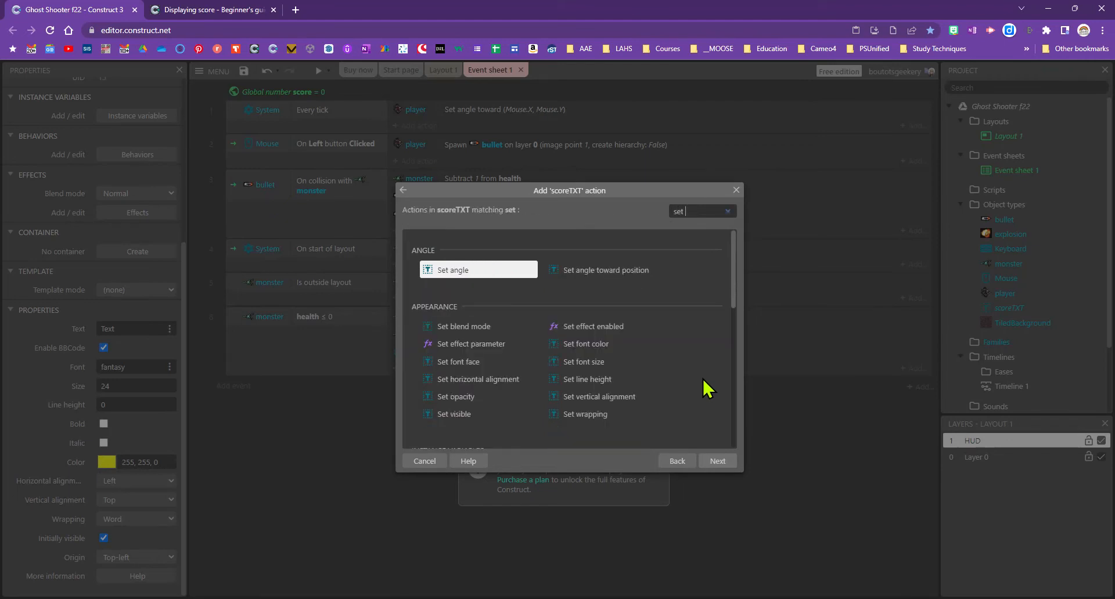
click(714, 465)
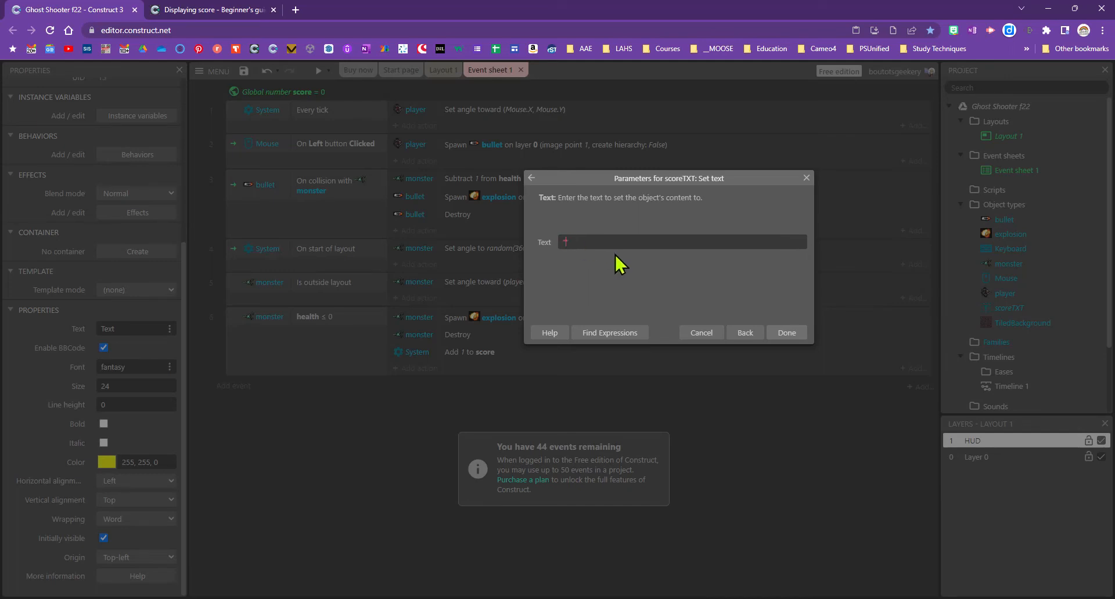
Set the text to "Score: "&score, confirm the action, and save the project
text("Sc)
text(ore: "&score)
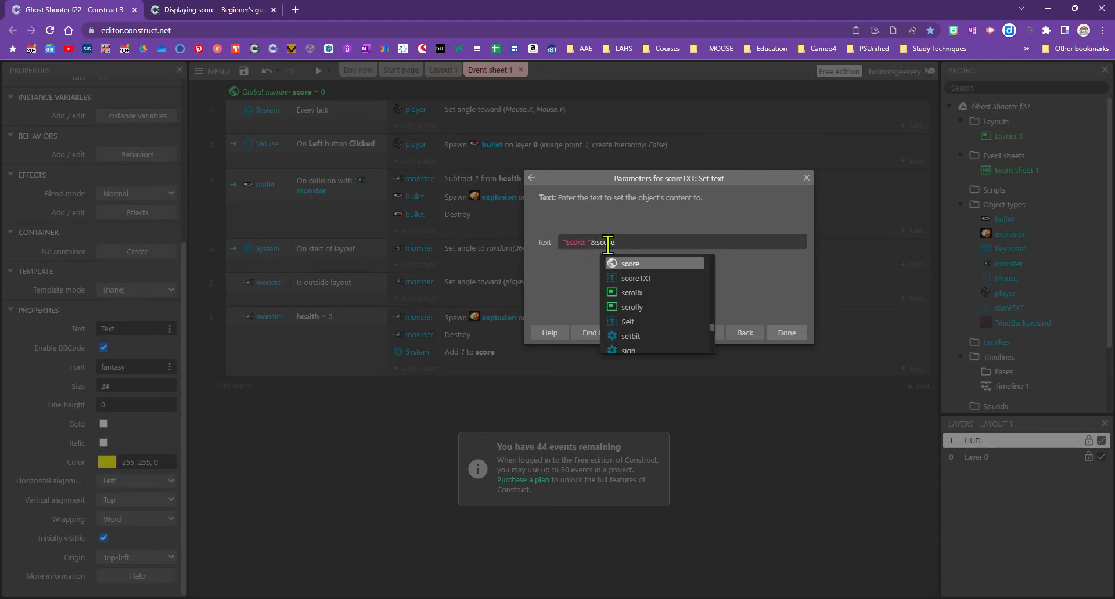
click(598, 242)
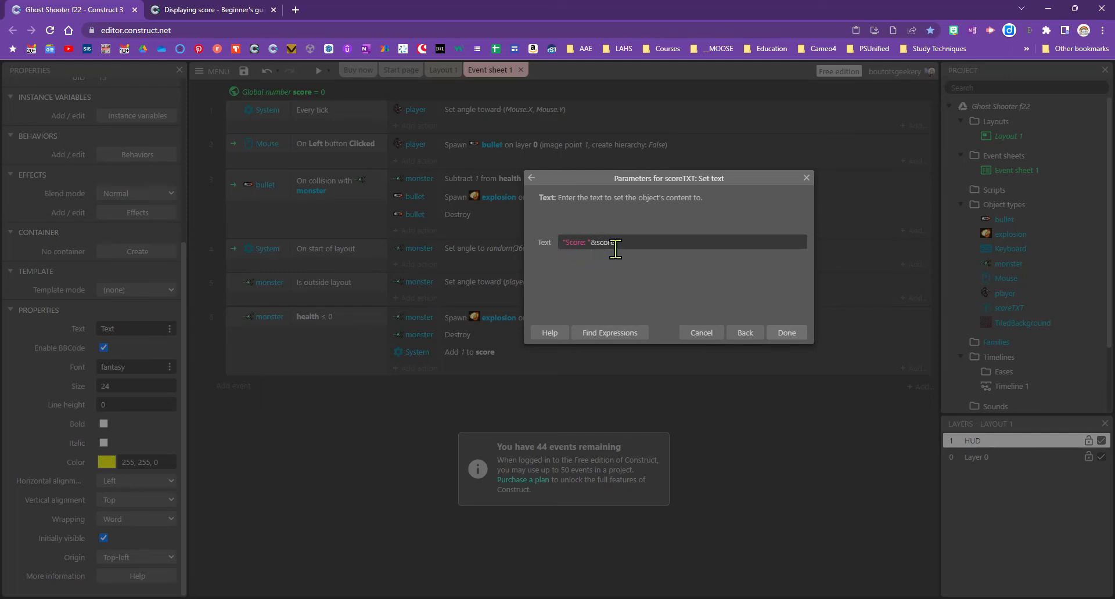
click(792, 333)
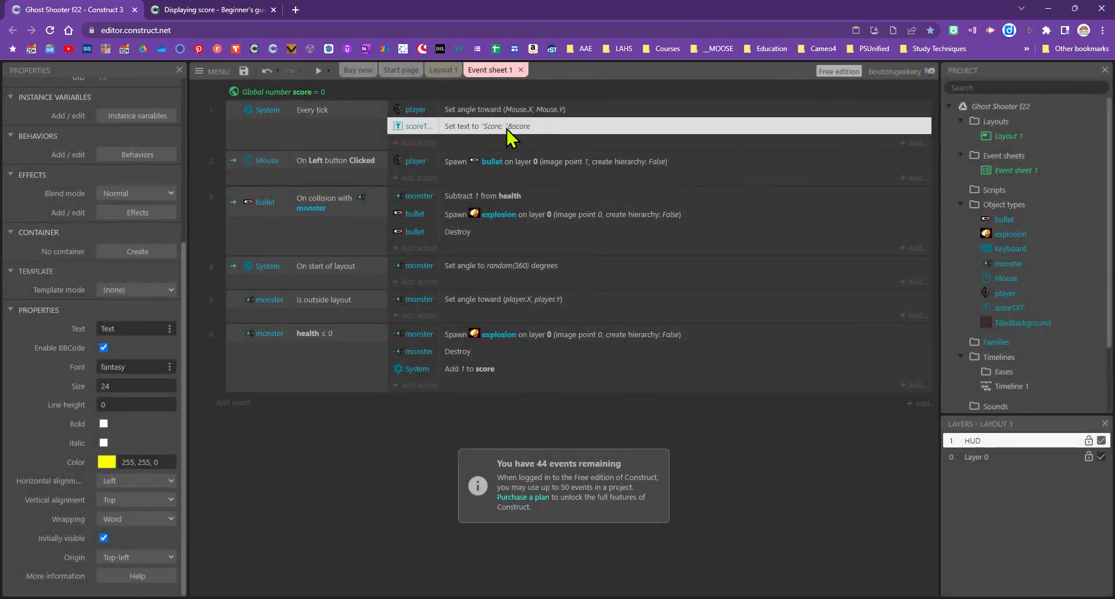
click(241, 74)
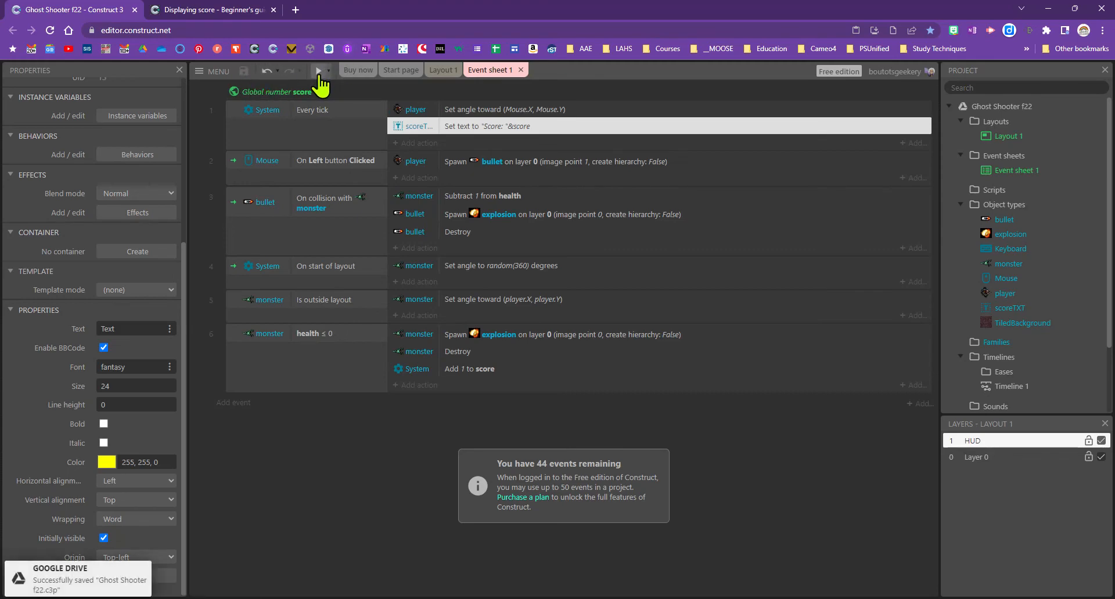
Preview the game and shoot the nearby and upper-right monsters to raise the score
click(319, 72)
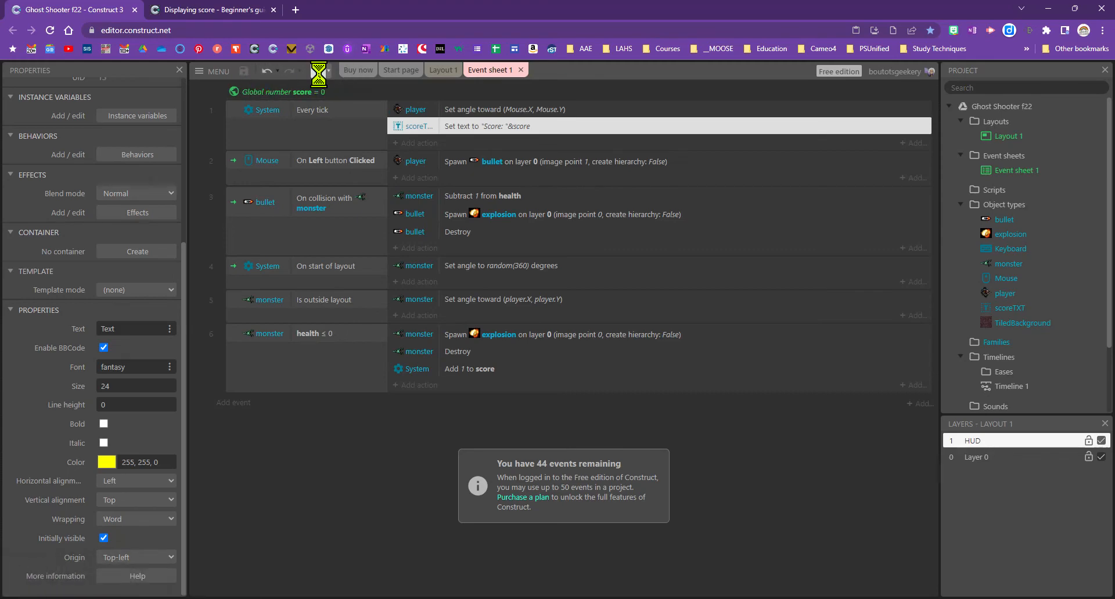
click(635, 320)
click(636, 320)
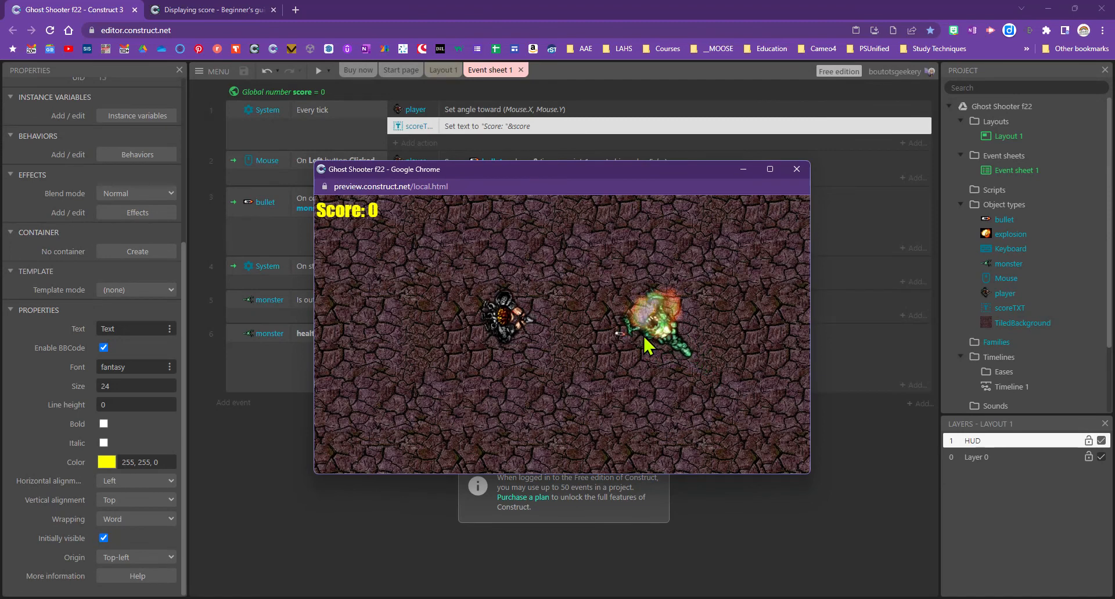
click(638, 320)
click(638, 319)
click(636, 317)
click(628, 305)
click(651, 288)
click(674, 271)
click(719, 246)
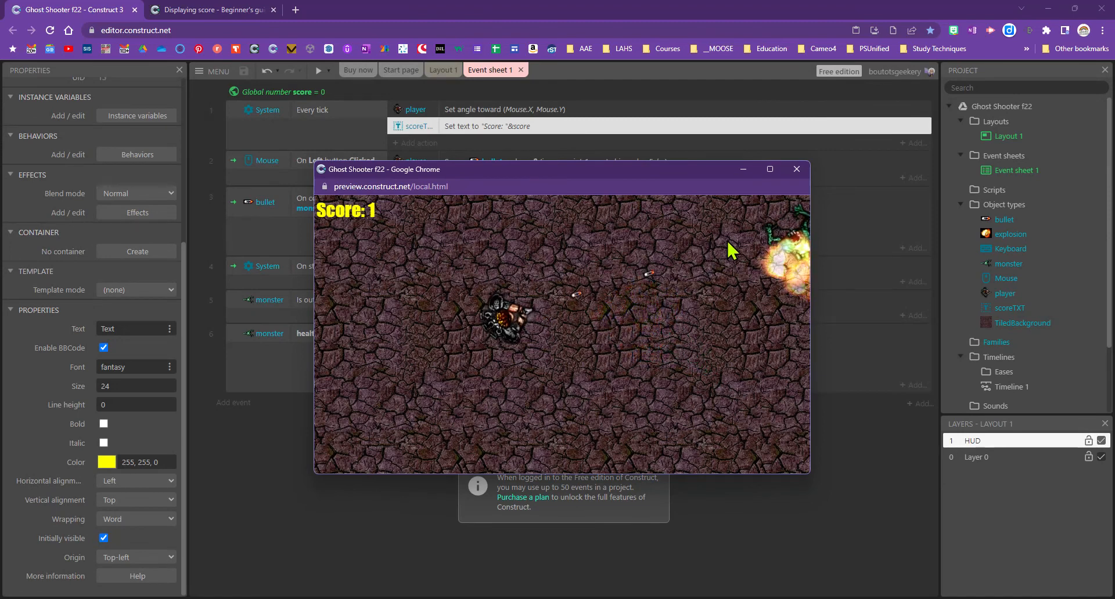
click(732, 239)
click(742, 235)
click(748, 233)
click(747, 233)
click(748, 230)
click(678, 345)
click(674, 351)
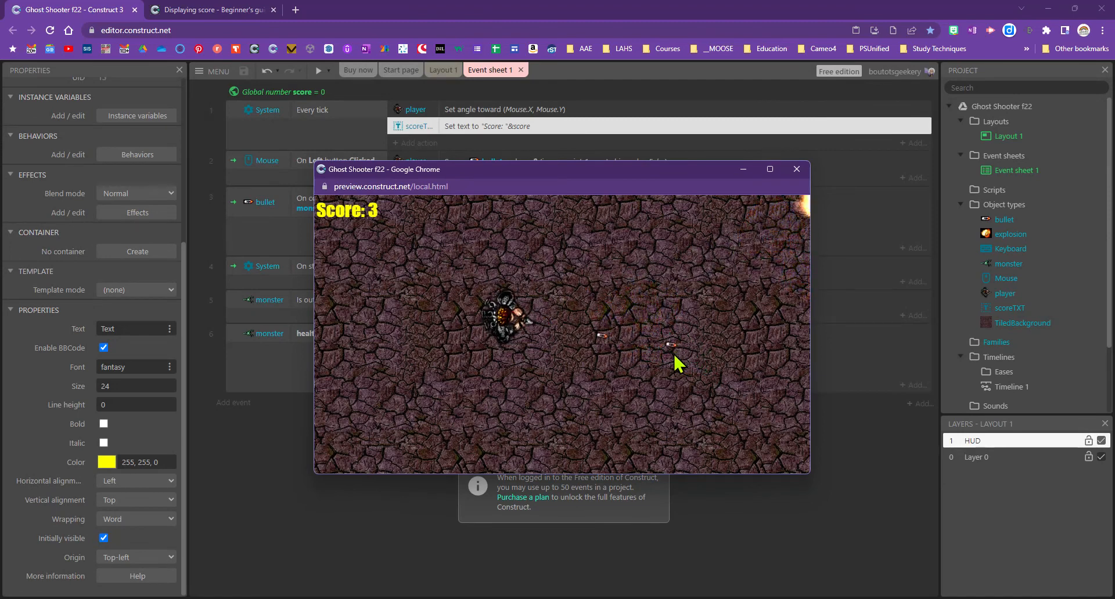
Move the player around the level while shooting incoming monsters to push the score higher
key(Down)
key(Left)
click(733, 347)
click(739, 339)
click(743, 335)
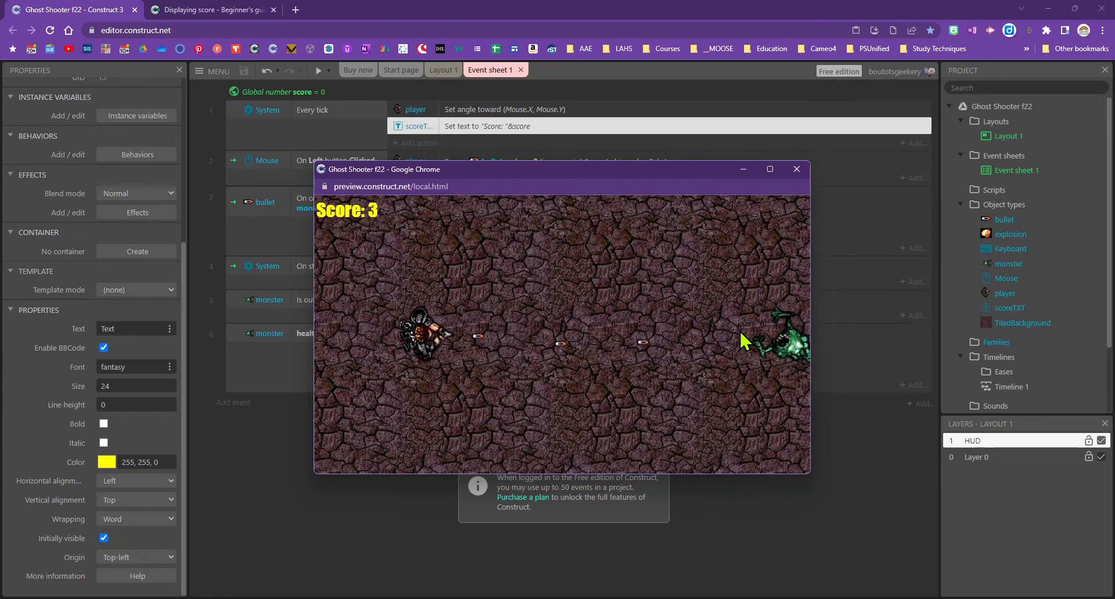
key(Right)
click(749, 331)
click(757, 328)
key(Right)
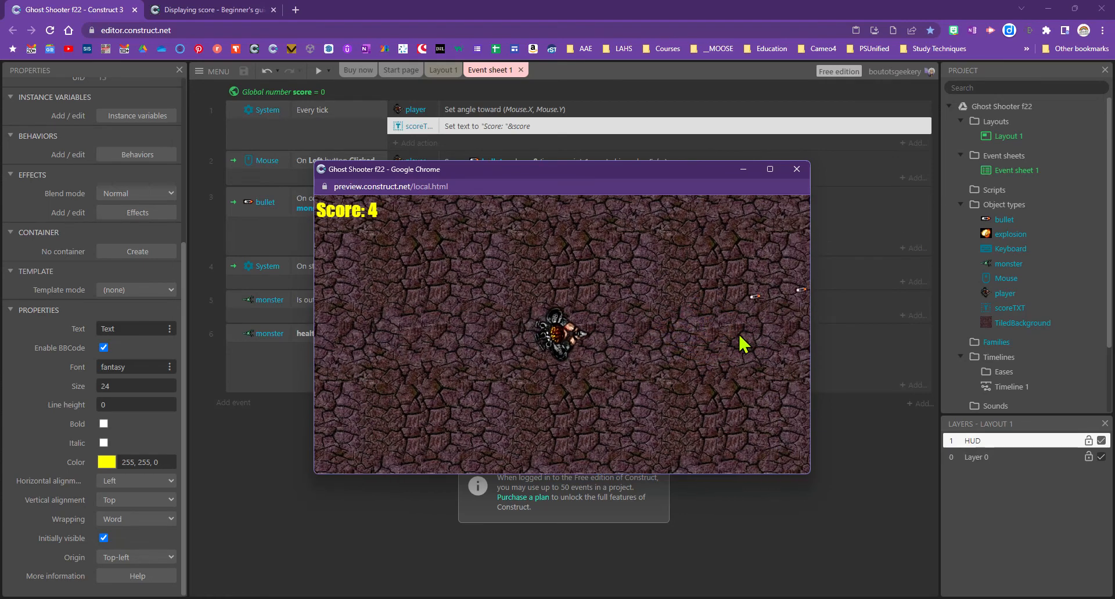
click(763, 349)
click(757, 363)
click(752, 362)
click(749, 361)
click(737, 366)
key(Down)
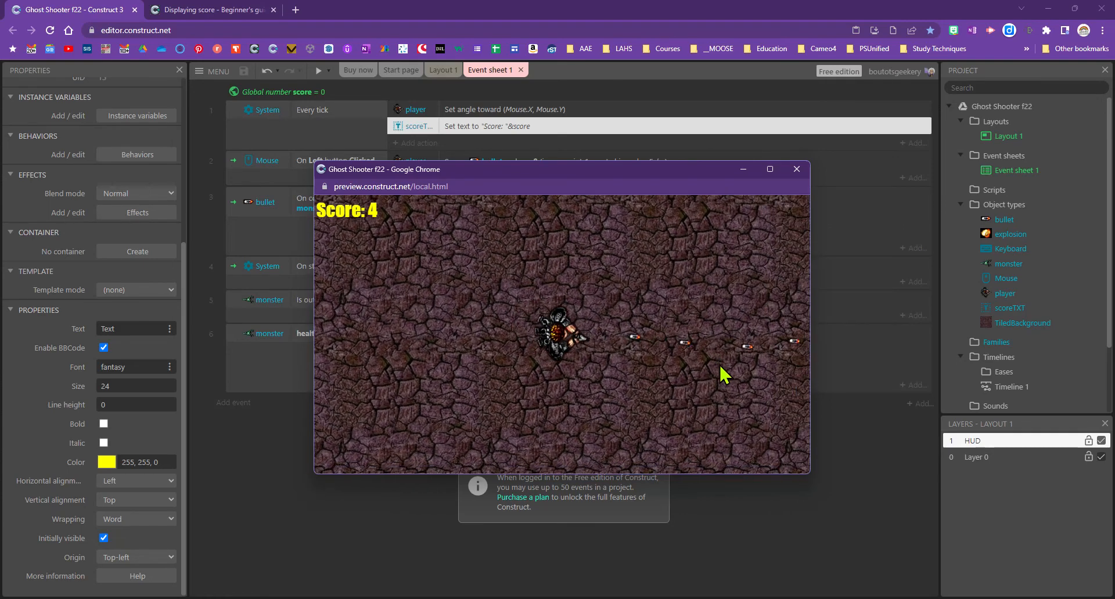
click(719, 368)
click(662, 366)
click(546, 362)
click(538, 352)
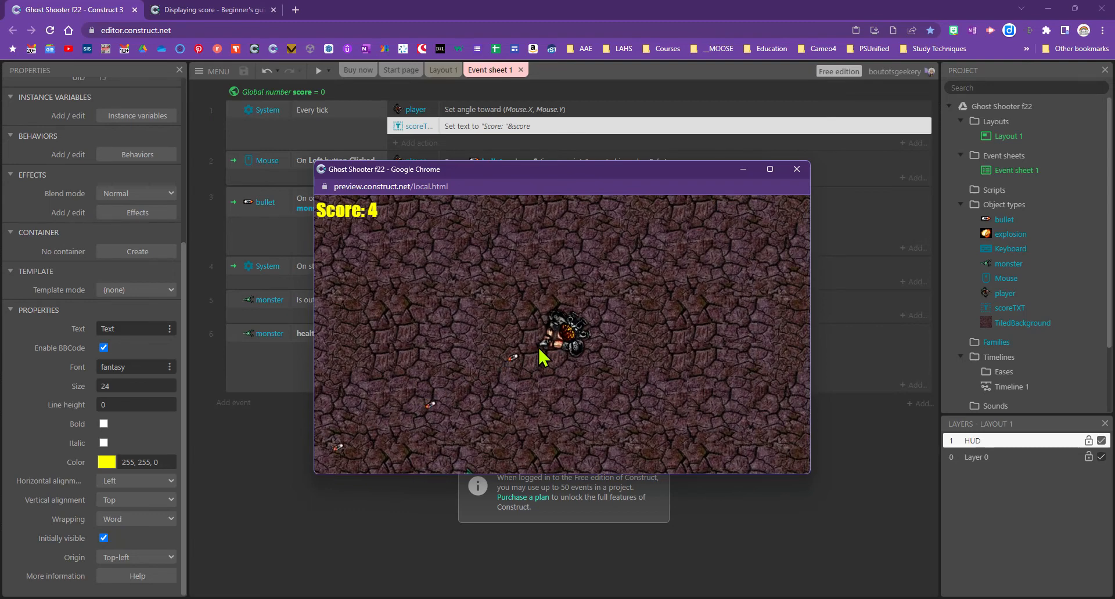
key(Down)
click(705, 292)
key(Right)
click(742, 321)
click(638, 309)
key(Right)
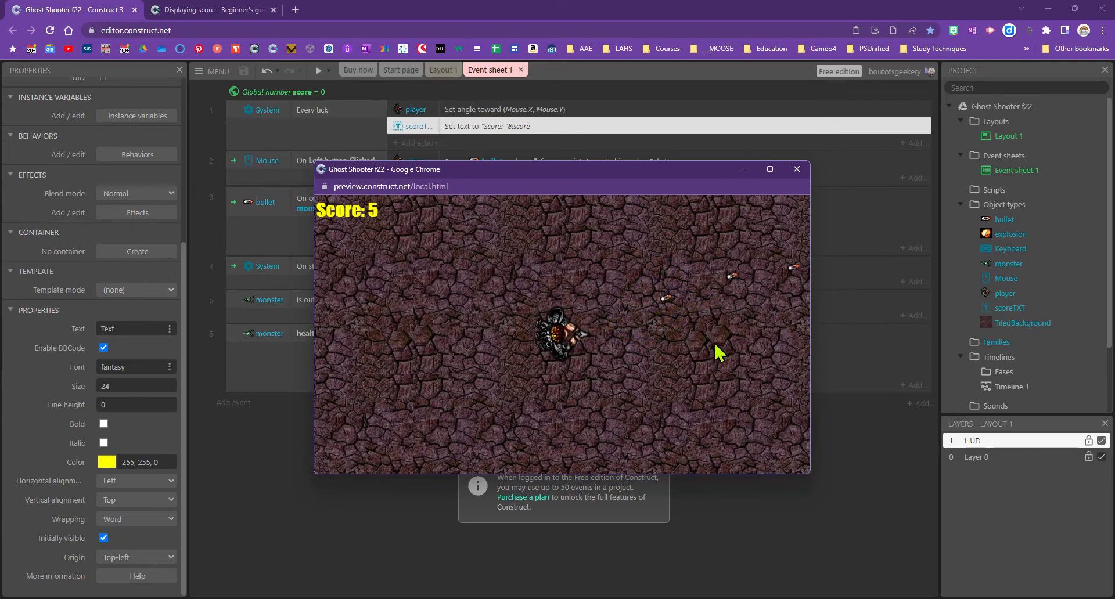
click(700, 353)
key(Down)
click(605, 364)
key(Left)
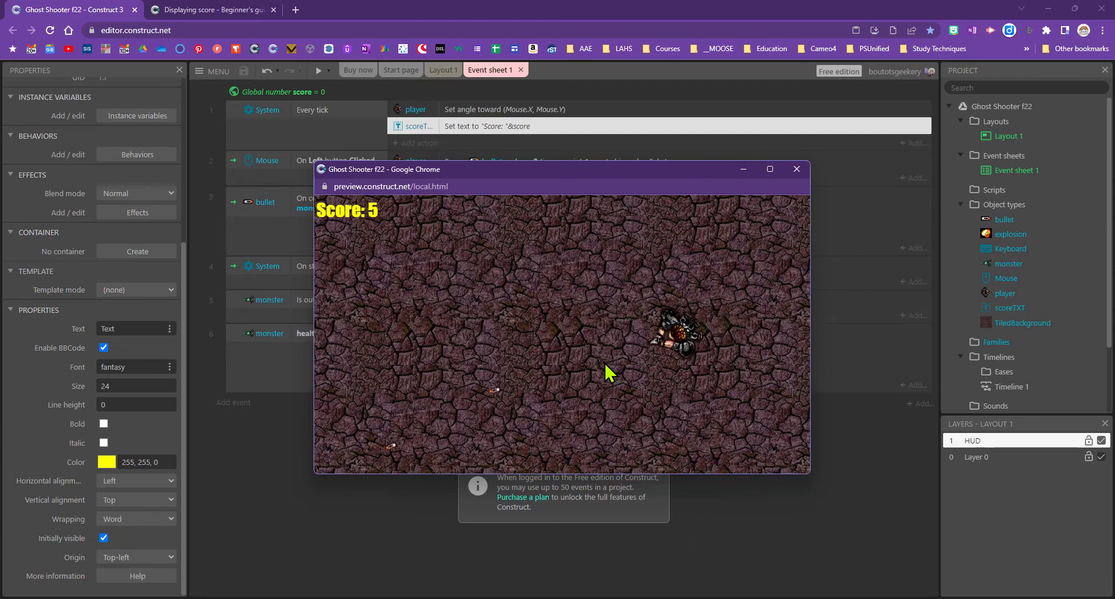
click(627, 415)
click(636, 450)
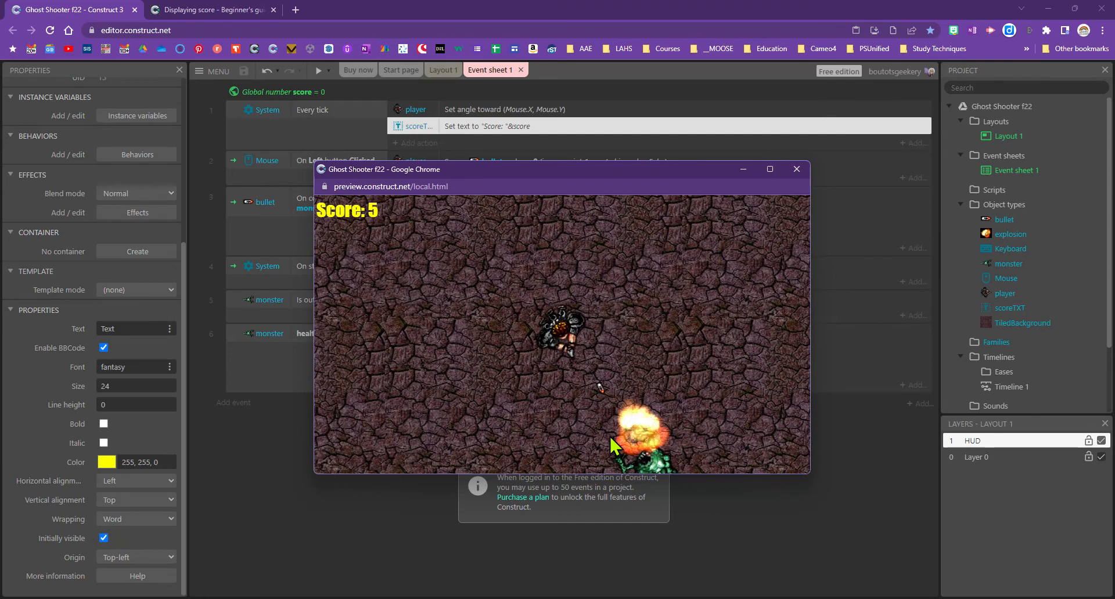
click(669, 451)
click(720, 438)
Return to the event sheet, then shrink the editor window so the game preview is in front
click(209, 285)
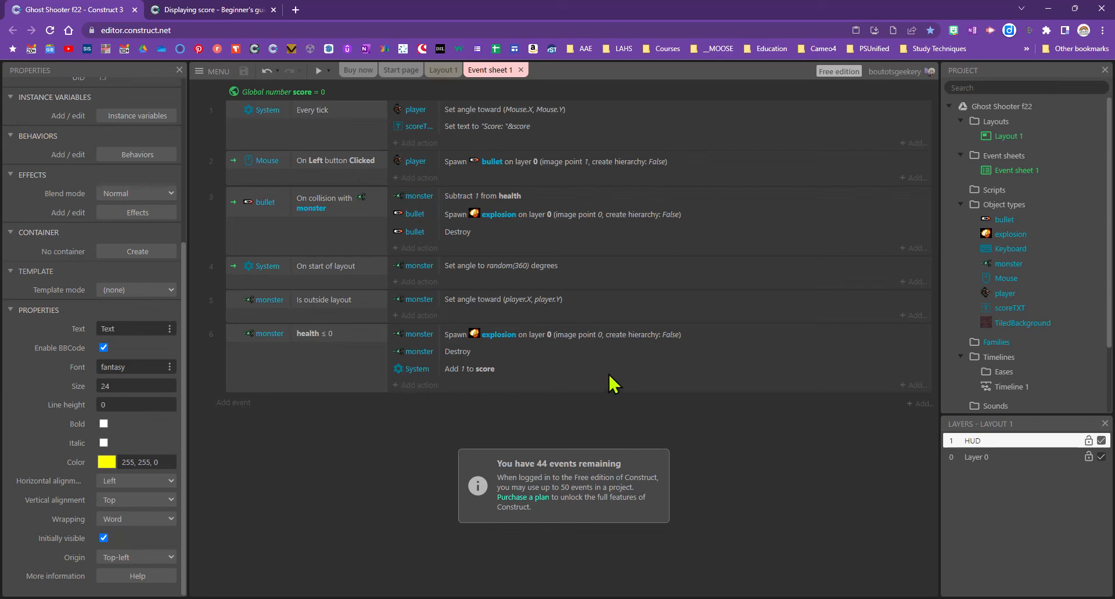
drag(353, 4, 676, 354)
click(581, 270)
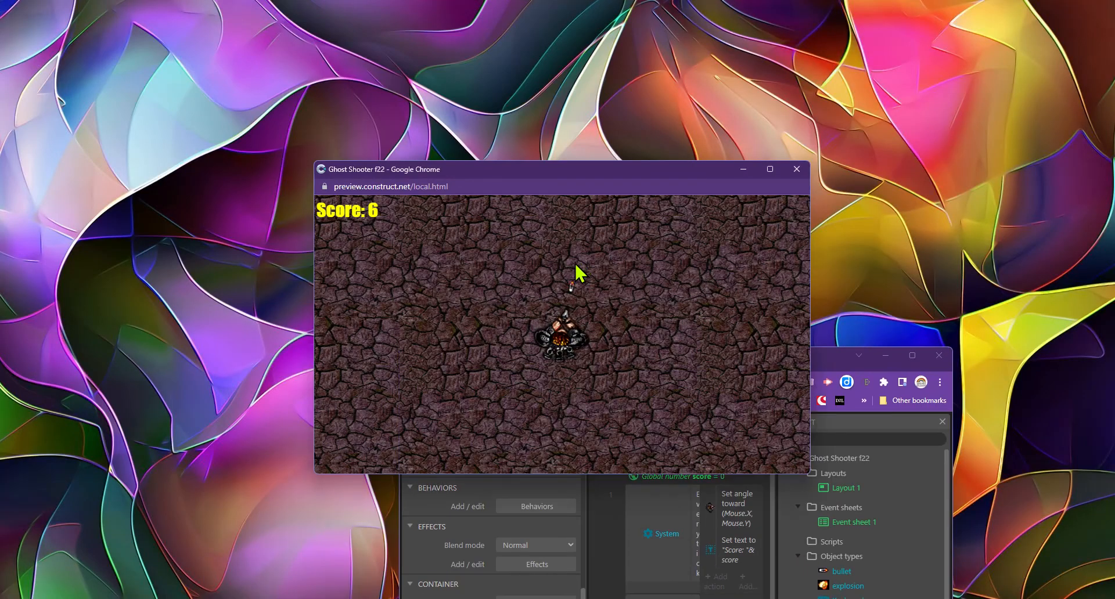
Keep moving and shooting monsters in the preview until the HUD Score counts up to 7
click(633, 305)
click(509, 316)
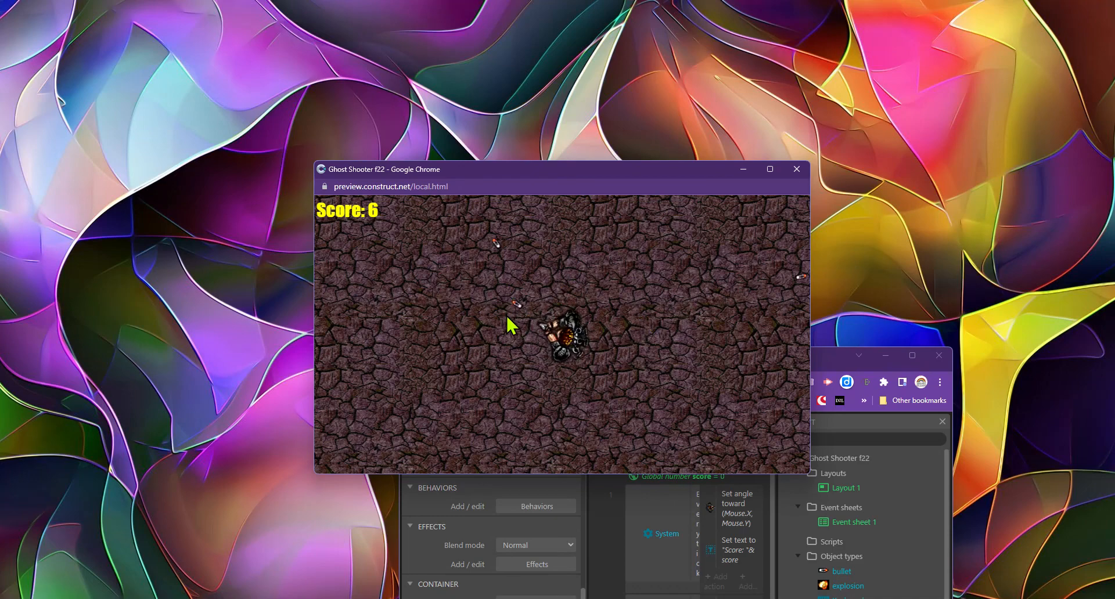
click(674, 326)
click(685, 325)
click(679, 299)
click(675, 298)
click(555, 366)
click(454, 353)
key(Right)
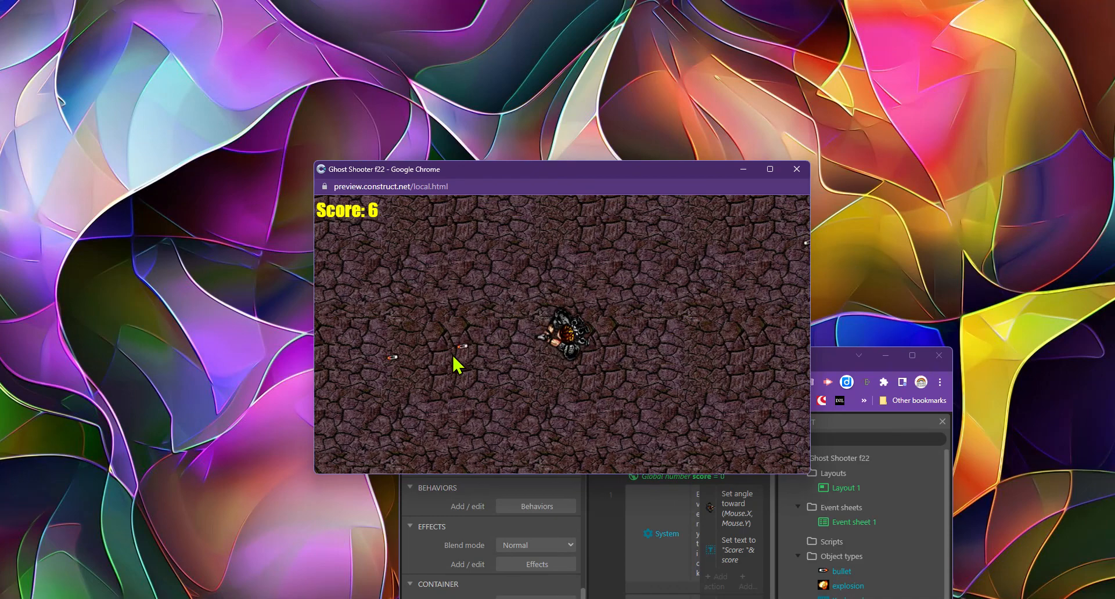
click(619, 361)
key(Down)
click(575, 268)
click(543, 270)
key(Up)
click(494, 288)
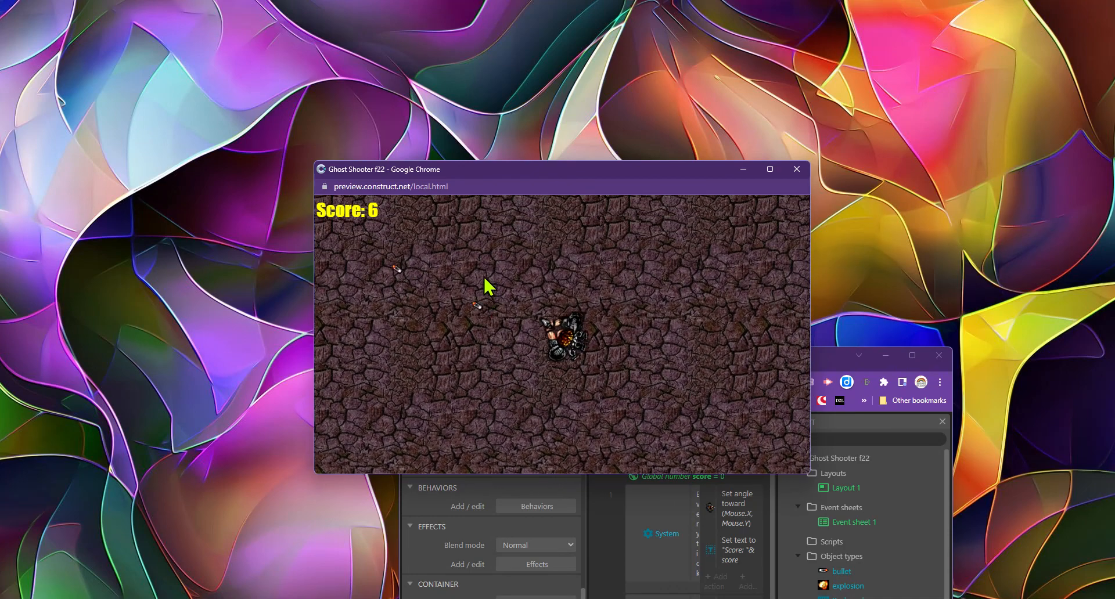
click(581, 303)
key(Right)
click(561, 293)
click(515, 292)
click(598, 289)
click(640, 317)
key(Right)
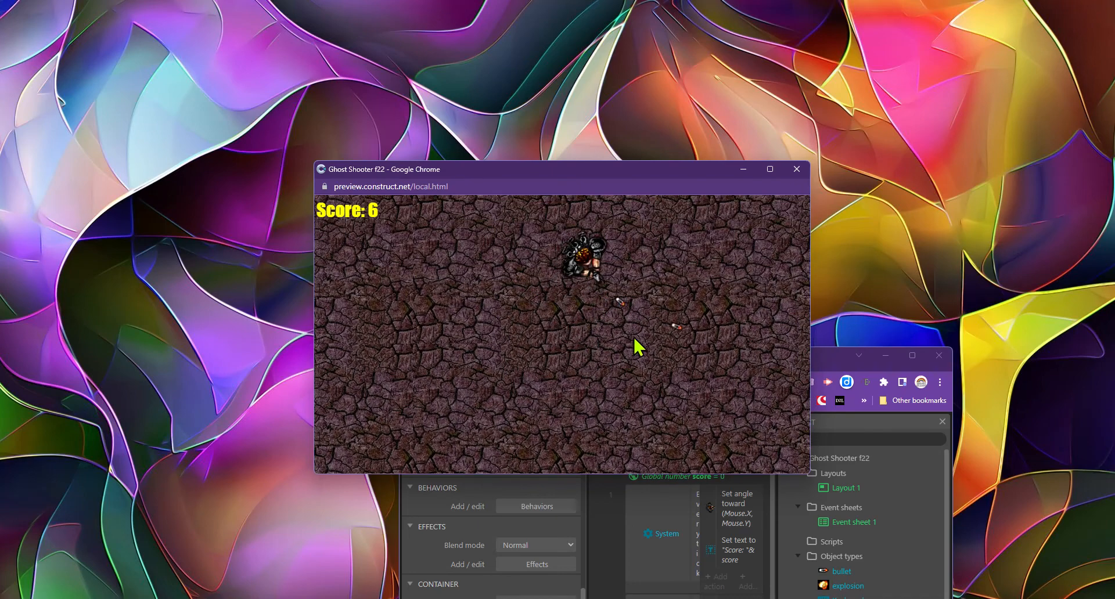
key(Down)
click(672, 383)
click(674, 385)
click(671, 386)
key(Right)
click(406, 377)
click(399, 374)
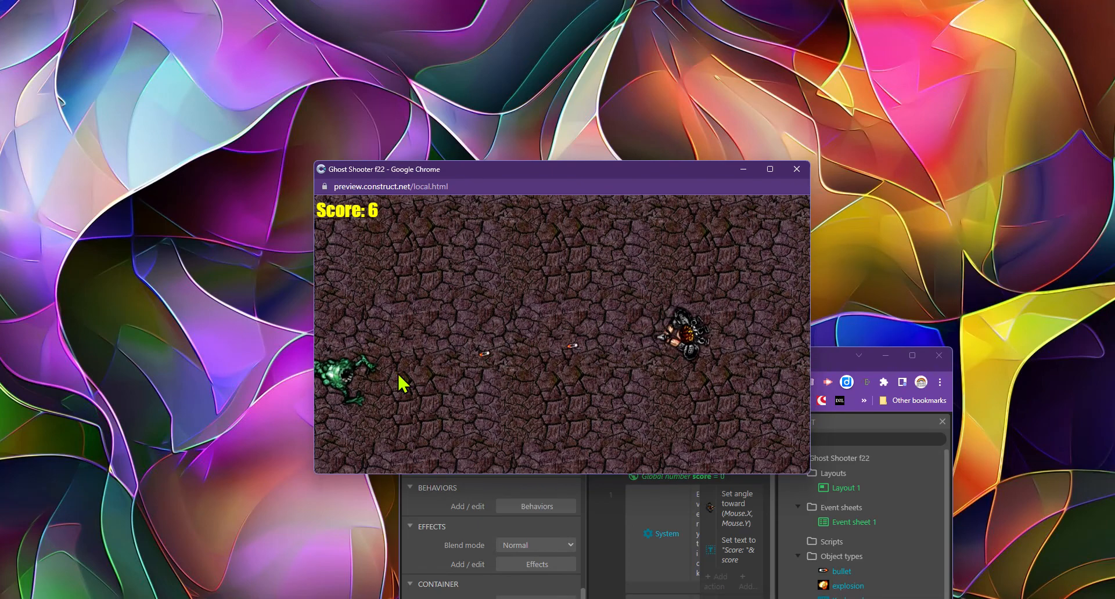
click(390, 376)
click(381, 381)
click(381, 381)
click(382, 382)
click(383, 383)
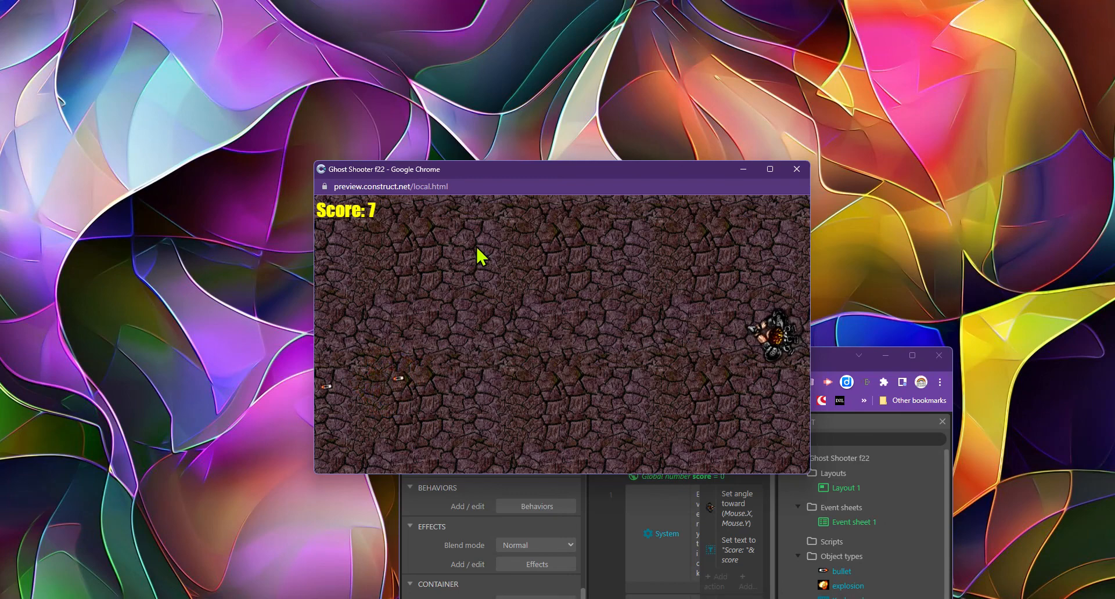
Close the game preview, maximize the editor, and return to the Displaying score tutorial
click(796, 169)
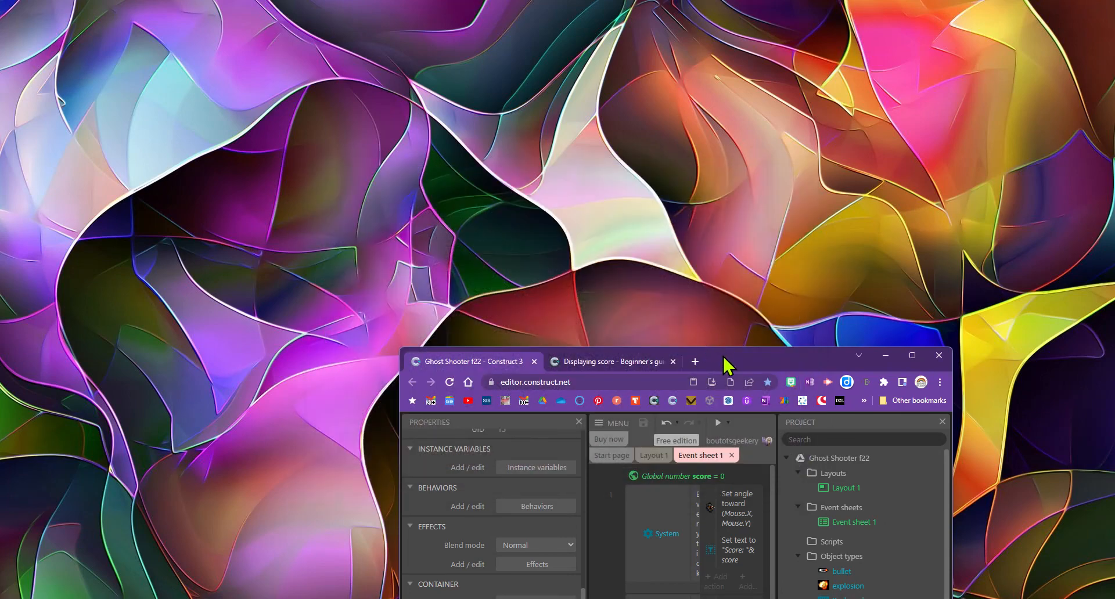
drag(727, 364, 558, 3)
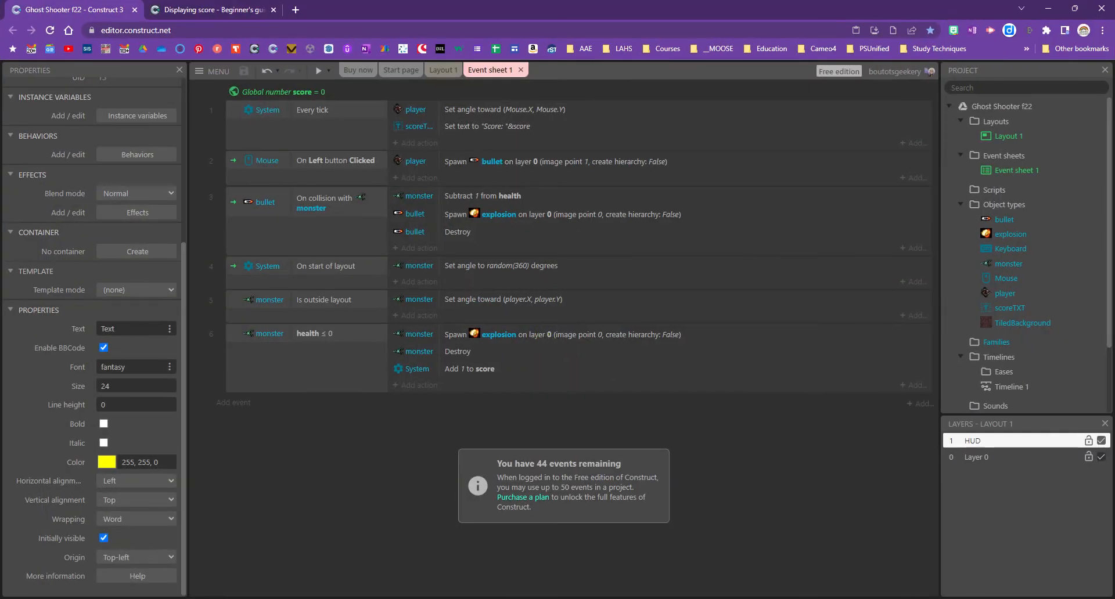
click(191, 10)
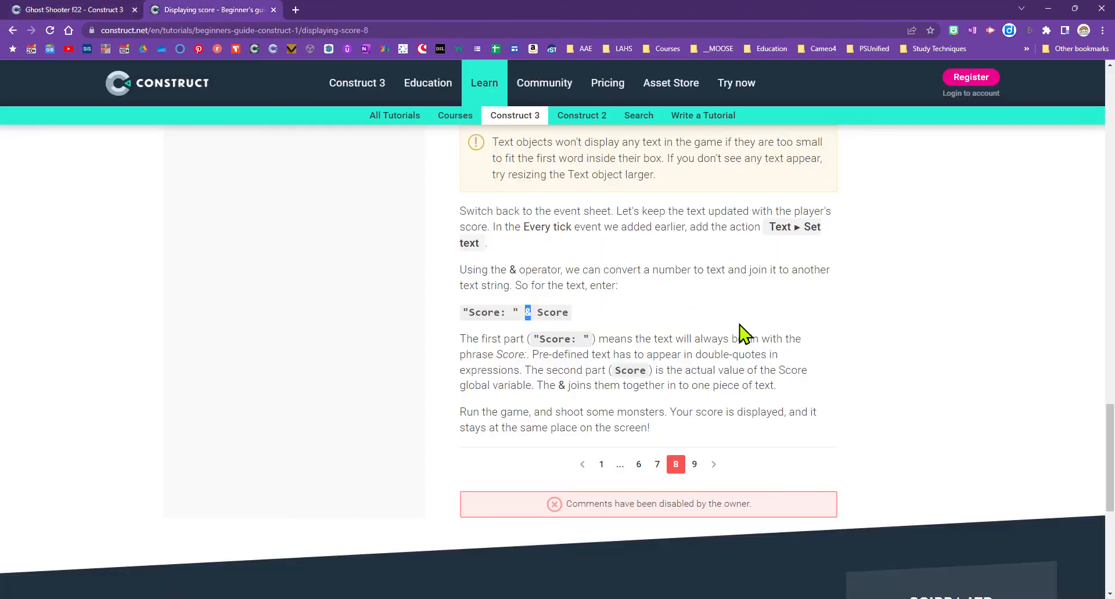